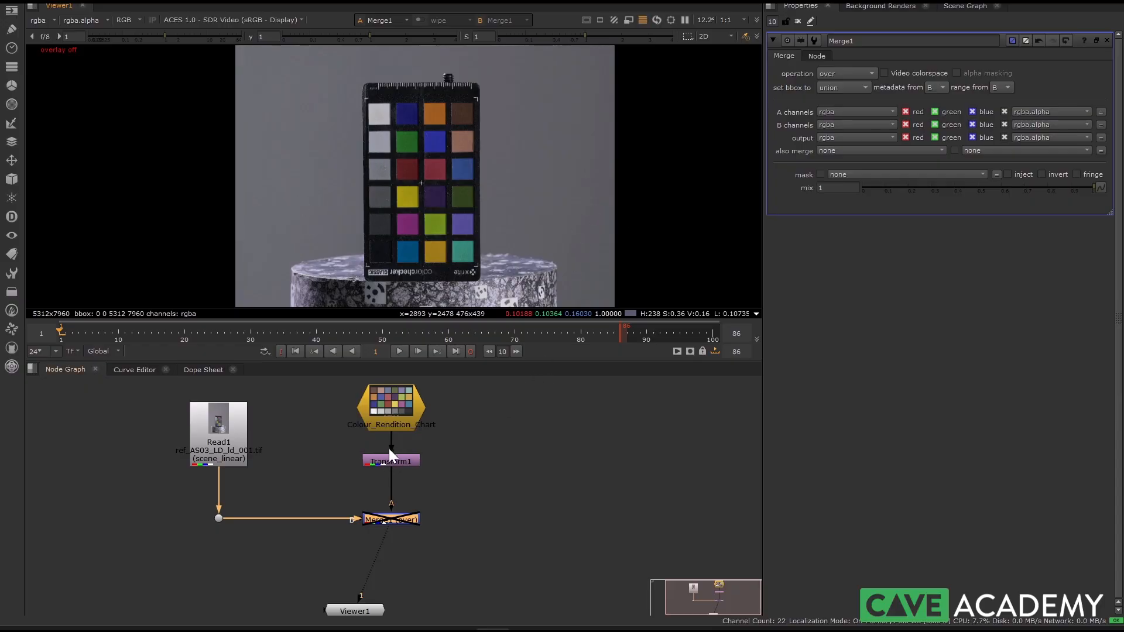
Step: Display the Colour_Rendition_Chart node in the viewer and open its properties
{"action": "middle_click_drag", "start_coordinate": [360, 452], "coordinate": [355, 494]}
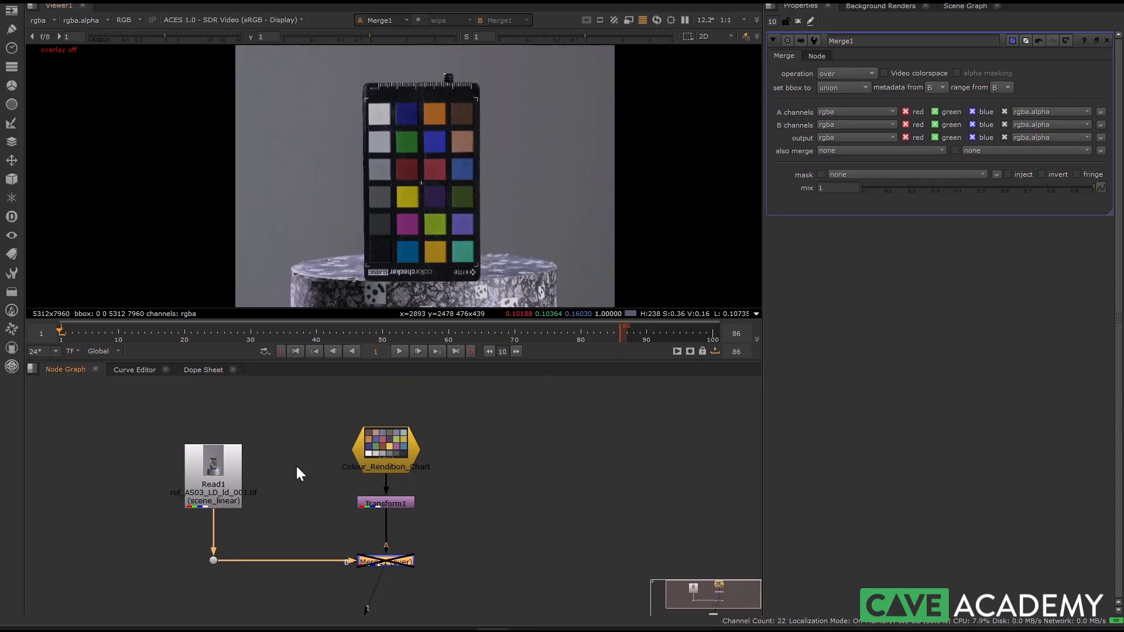
{"action": "left_click", "coordinate": [374, 454]}
{"action": "key", "text": "1"}
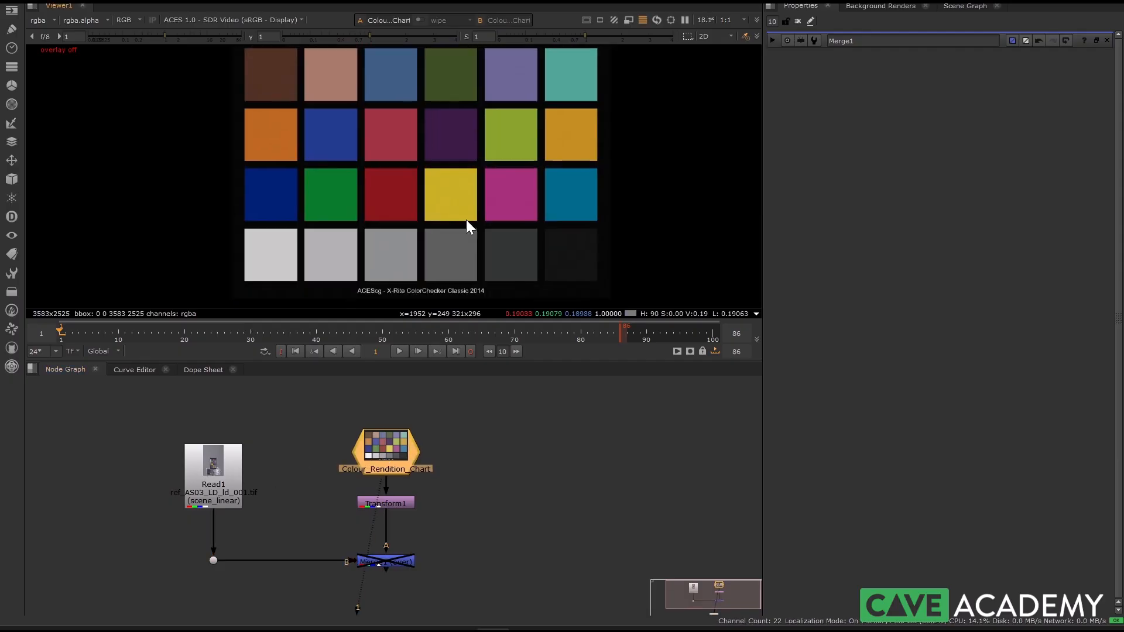
{"action": "scroll", "coordinate": [436, 221], "scroll_direction": "down", "scroll_amount": 1}
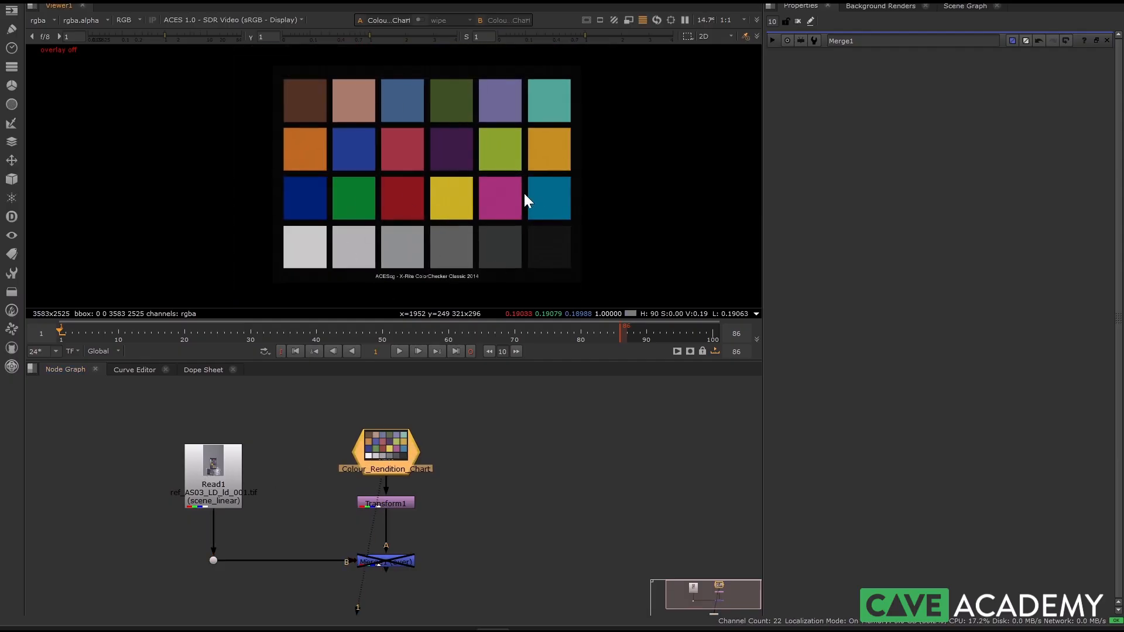
{"action": "double_click", "coordinate": [386, 456]}
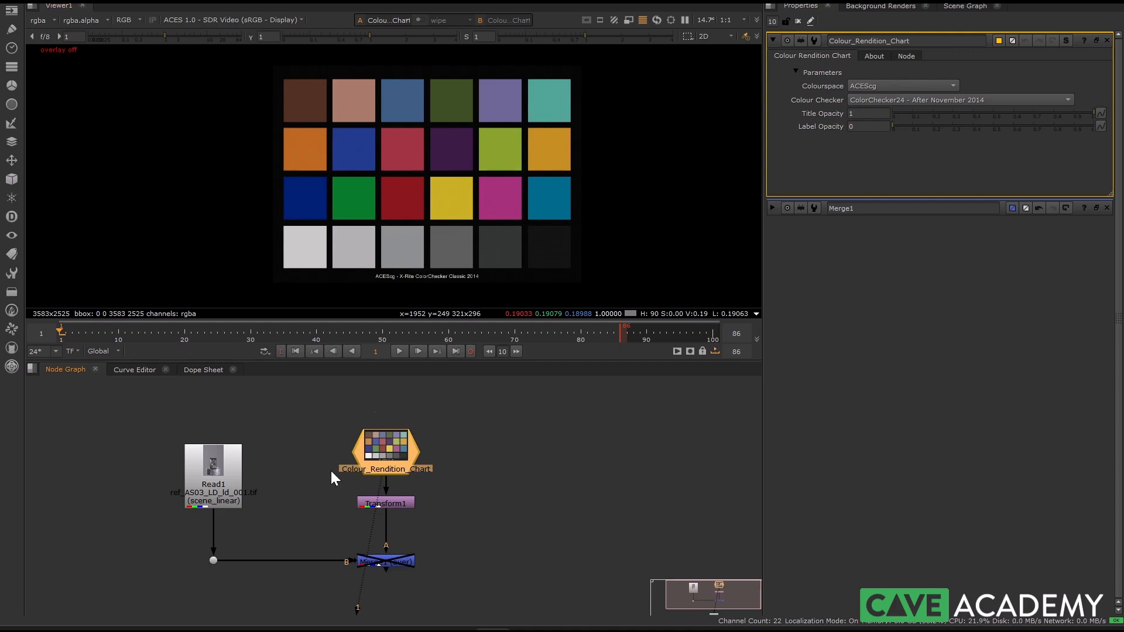
Step: Check the X-Rite ColorChecker gizmo's Nukepedia page in the browser and review the chart node's Colour Checker version options
{"action": "mouse_move", "coordinate": [223, 626]}
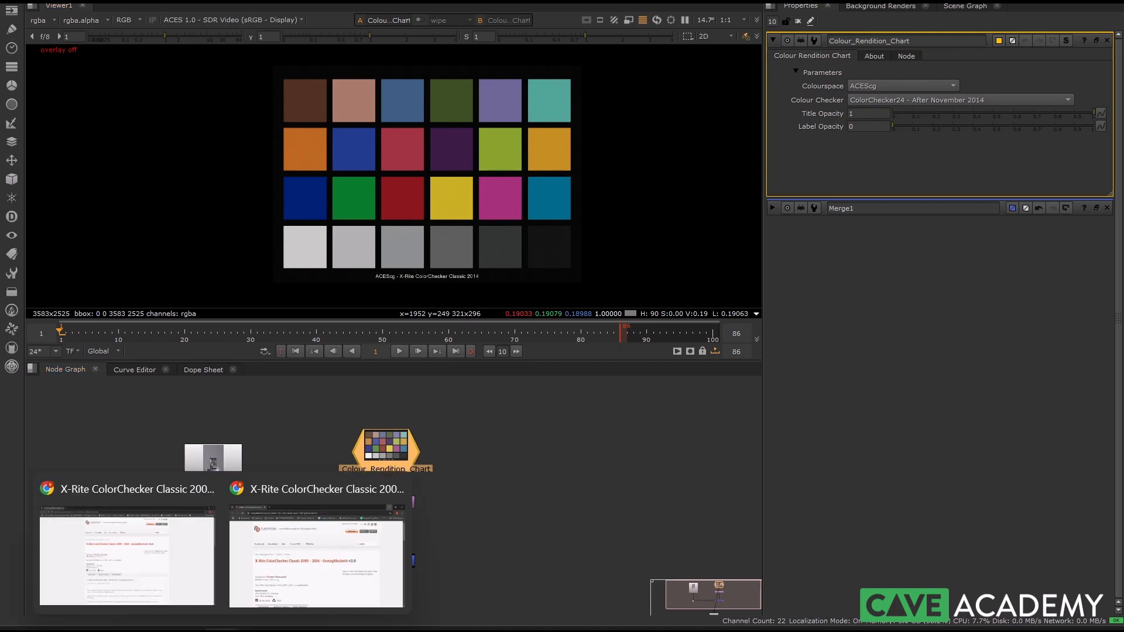
{"action": "left_click", "coordinate": [274, 589]}
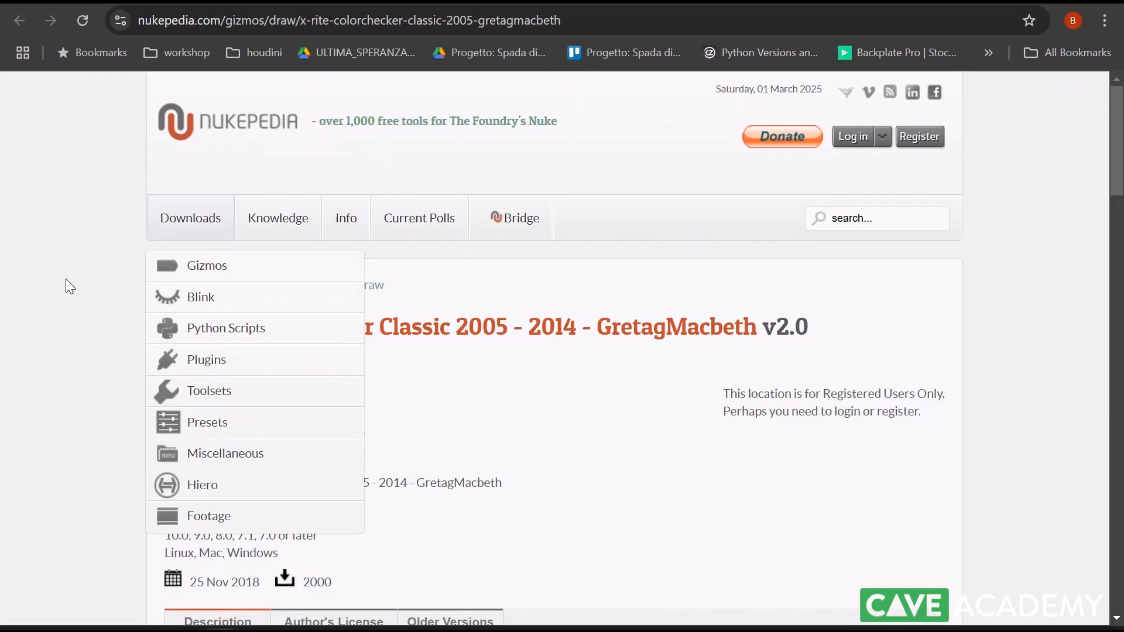
{"action": "left_click", "coordinate": [1037, 2]}
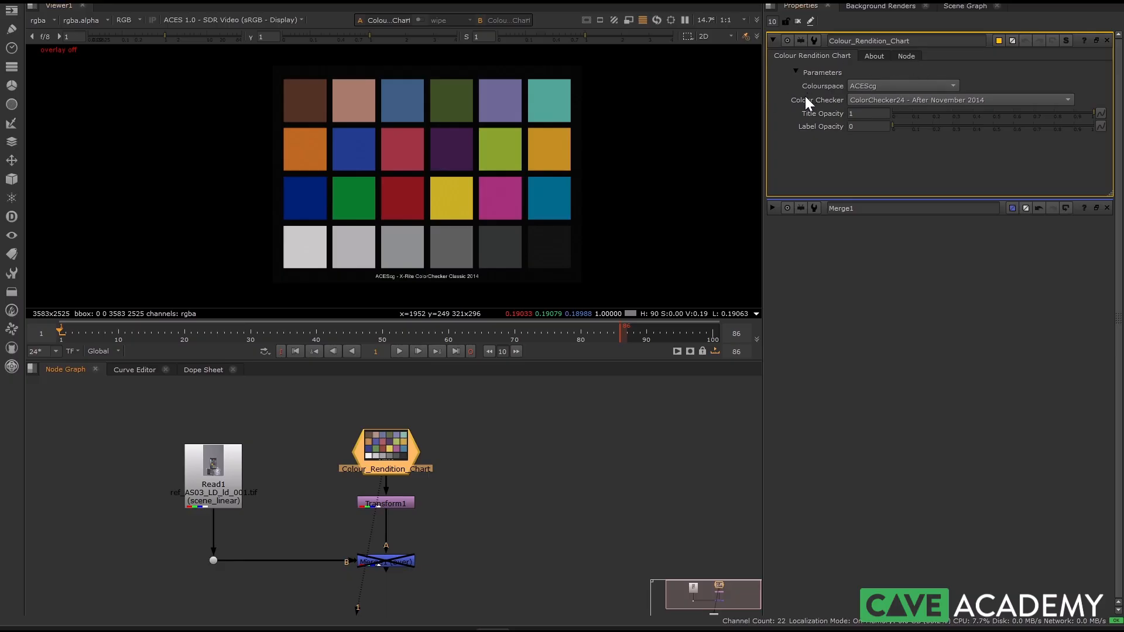
{"action": "left_click", "coordinate": [886, 102]}
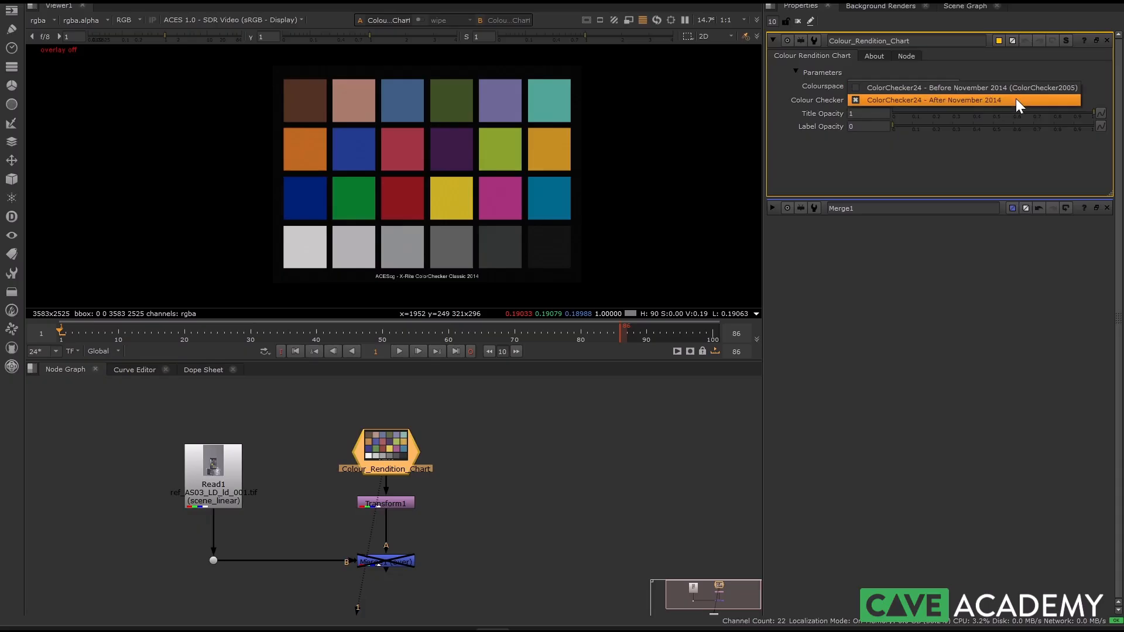
{"action": "left_click", "coordinate": [518, 474]}
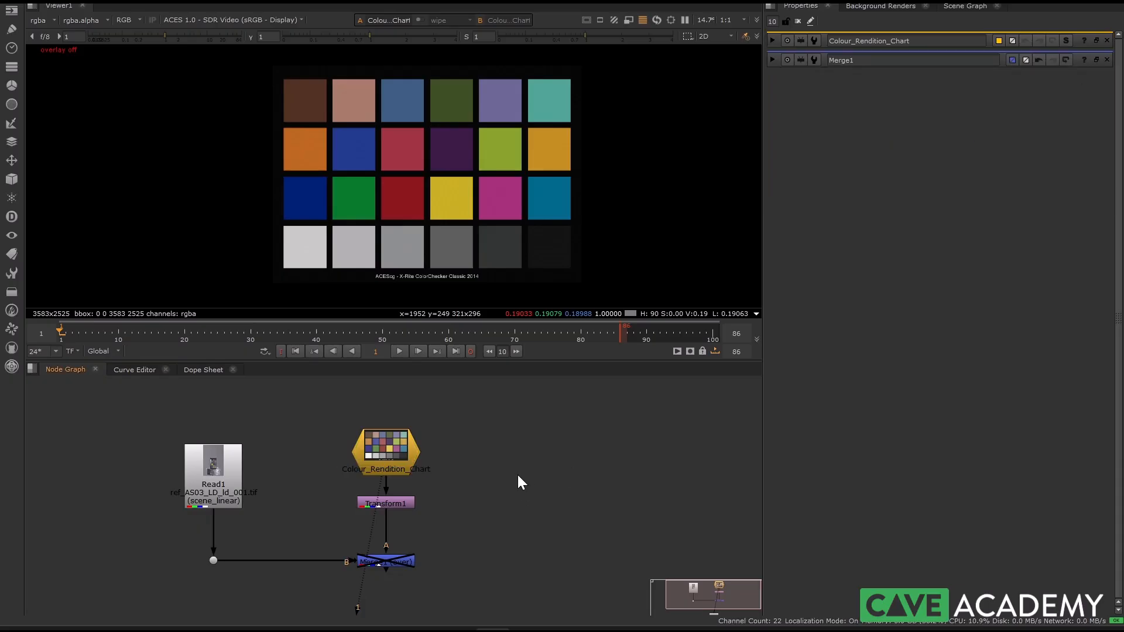
Step: Enable the Merge1 node and display it in the viewer with the reference chart over the photographed one
{"action": "middle_click_drag", "start_coordinate": [454, 453], "coordinate": [485, 442]}
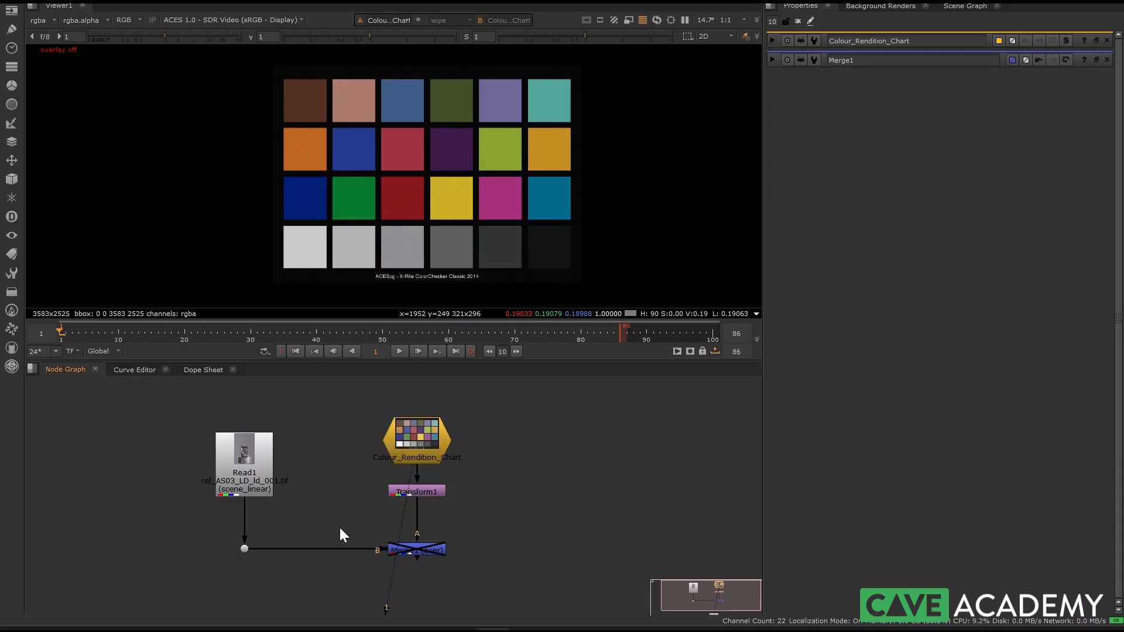
{"action": "middle_click_drag", "start_coordinate": [398, 226], "coordinate": [334, 229]}
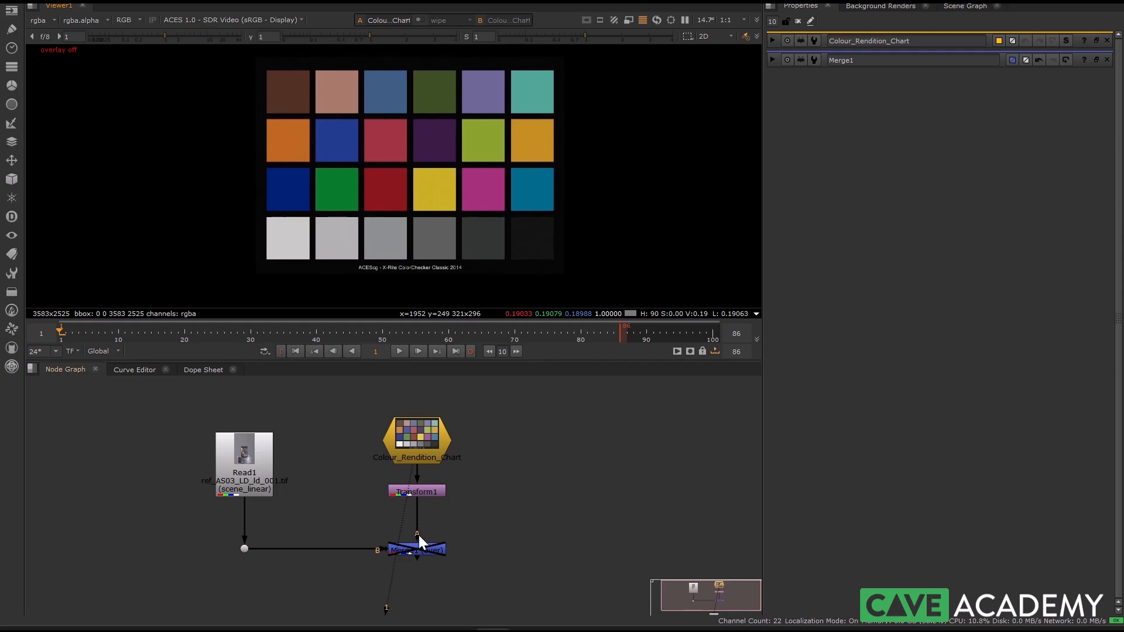
{"action": "scroll", "coordinate": [254, 465], "scroll_direction": "up", "scroll_amount": 1}
{"action": "scroll", "coordinate": [255, 465], "scroll_direction": "up", "scroll_amount": 1}
{"action": "double_click", "coordinate": [475, 574]}
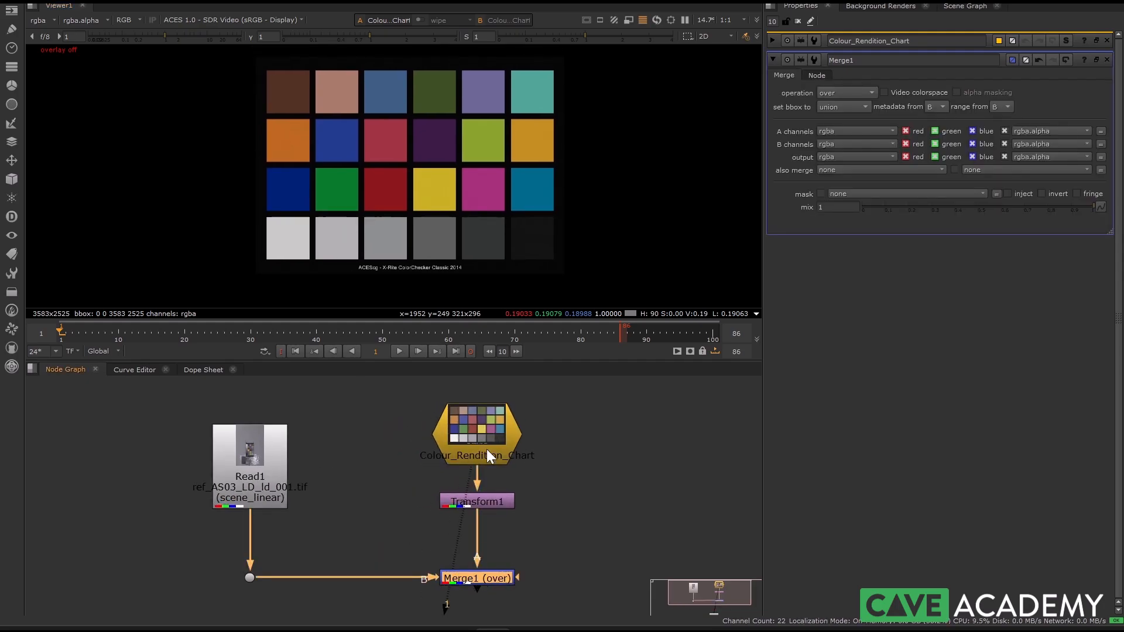
{"action": "left_click", "coordinate": [476, 576]}
{"action": "key", "text": "1"}
{"action": "double_click", "coordinate": [476, 576]}
{"action": "scroll", "coordinate": [404, 182], "scroll_direction": "up", "scroll_amount": 3}
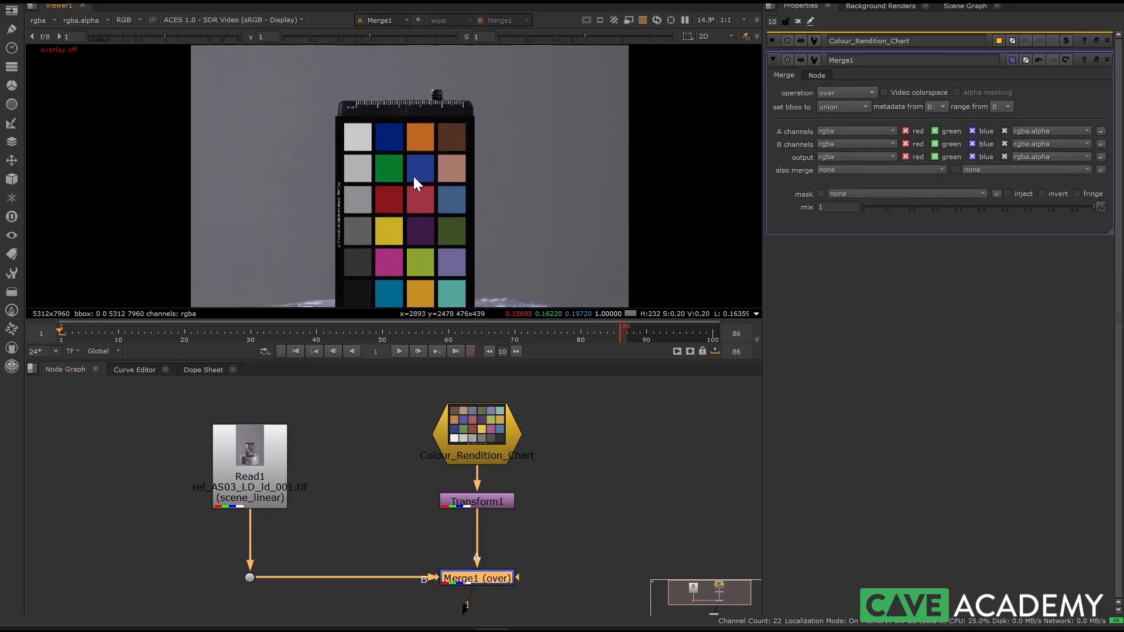
{"action": "scroll", "coordinate": [388, 183], "scroll_direction": "up", "scroll_amount": 1}
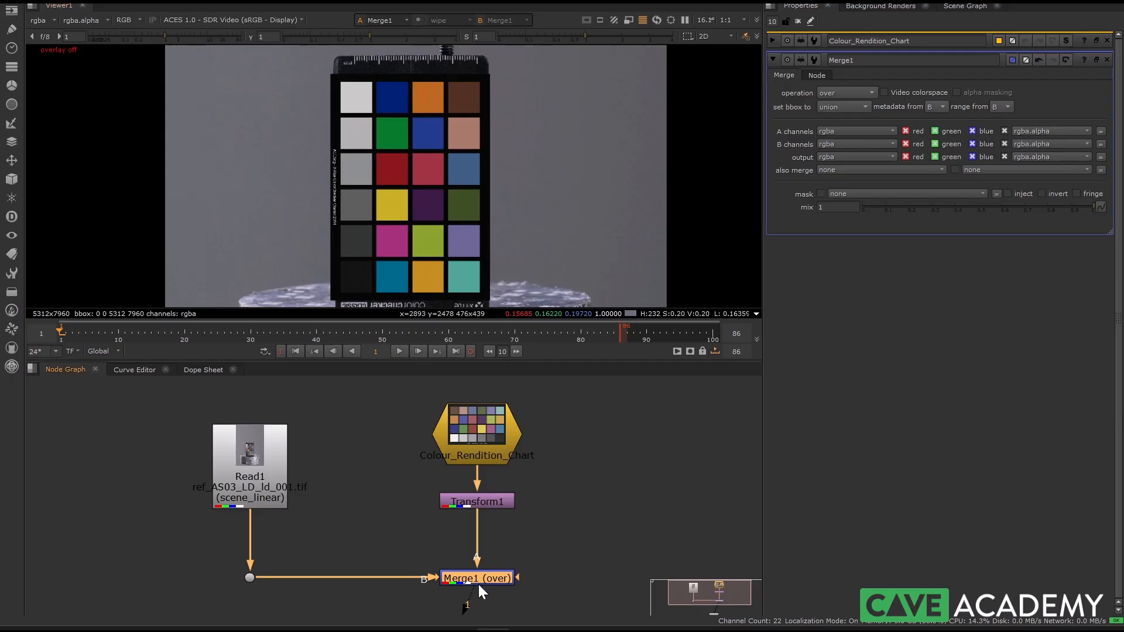
Step: Toggle Merge1 off and on repeatedly to compare the reference chart's patches with the photographed chart
{"action": "key", "text": "d"}
{"action": "key", "text": "d"}
{"action": "key", "text": "d"}
{"action": "key", "text": "d"}
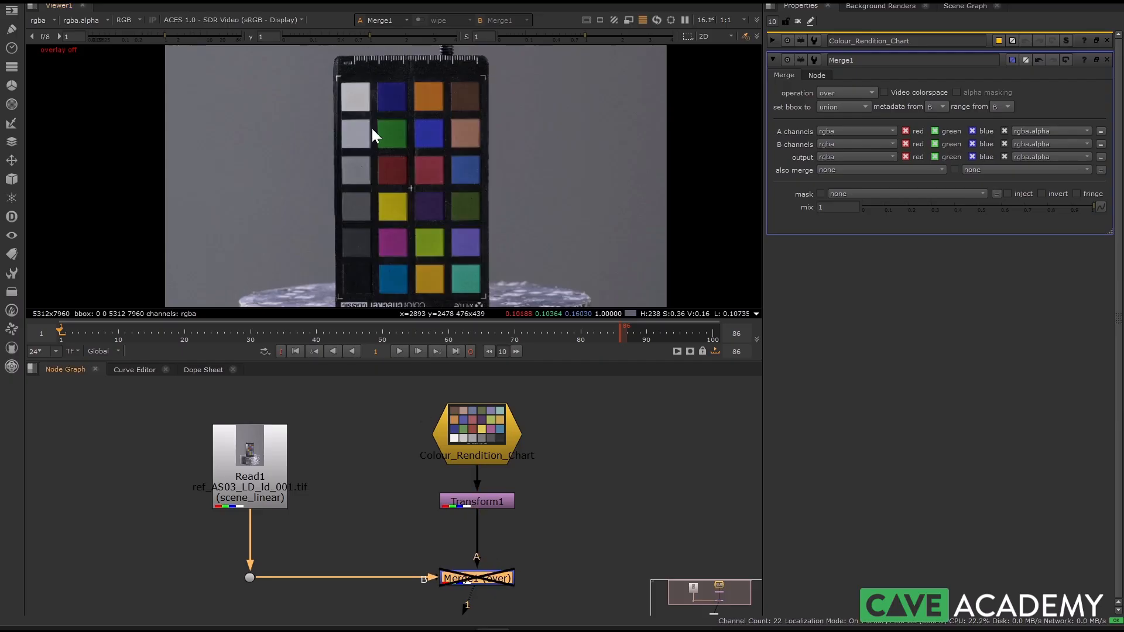
{"action": "scroll", "coordinate": [343, 92], "scroll_direction": "up", "scroll_amount": 6}
{"action": "key", "text": "d"}
{"action": "key", "text": "d"}
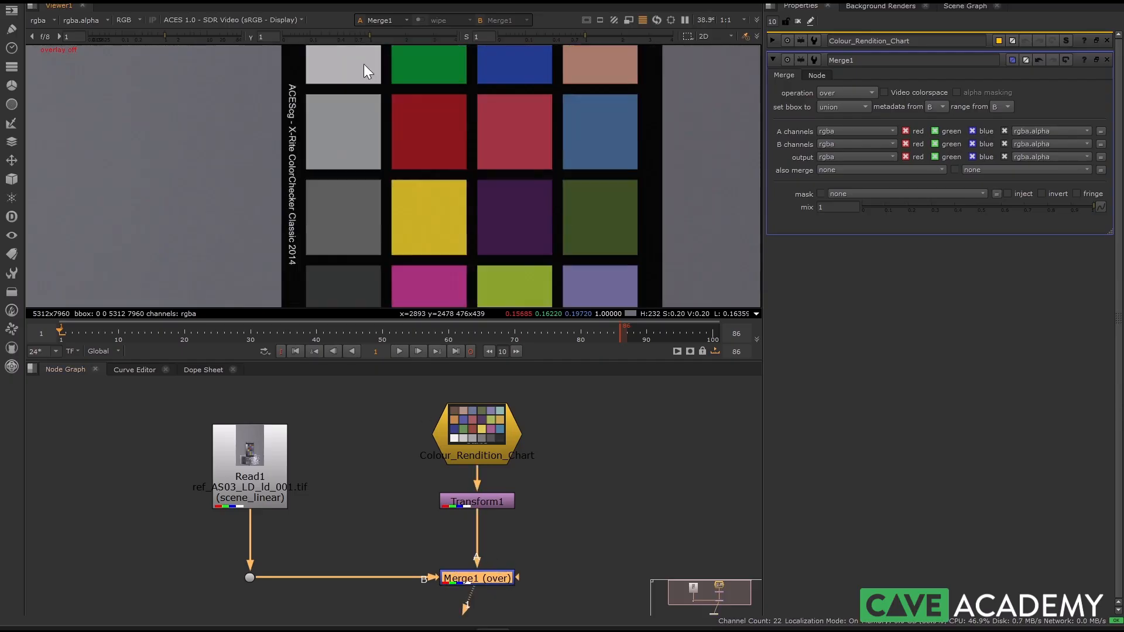
{"action": "key", "text": "d"}
{"action": "key", "text": "d"}
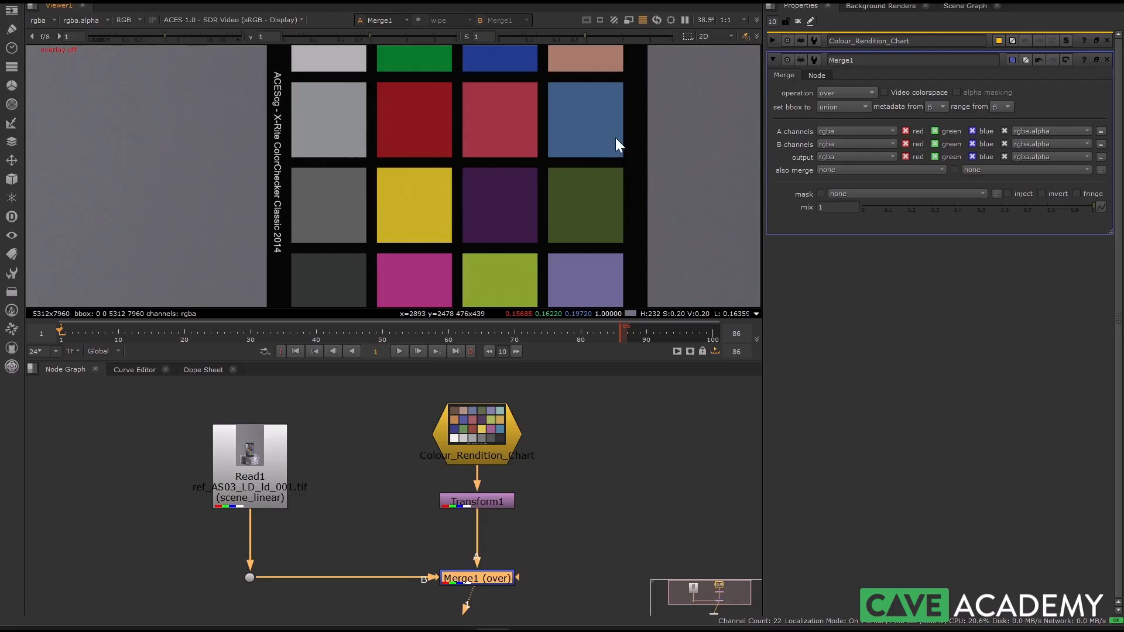
{"action": "scroll", "coordinate": [355, 241], "scroll_direction": "down", "scroll_amount": 5}
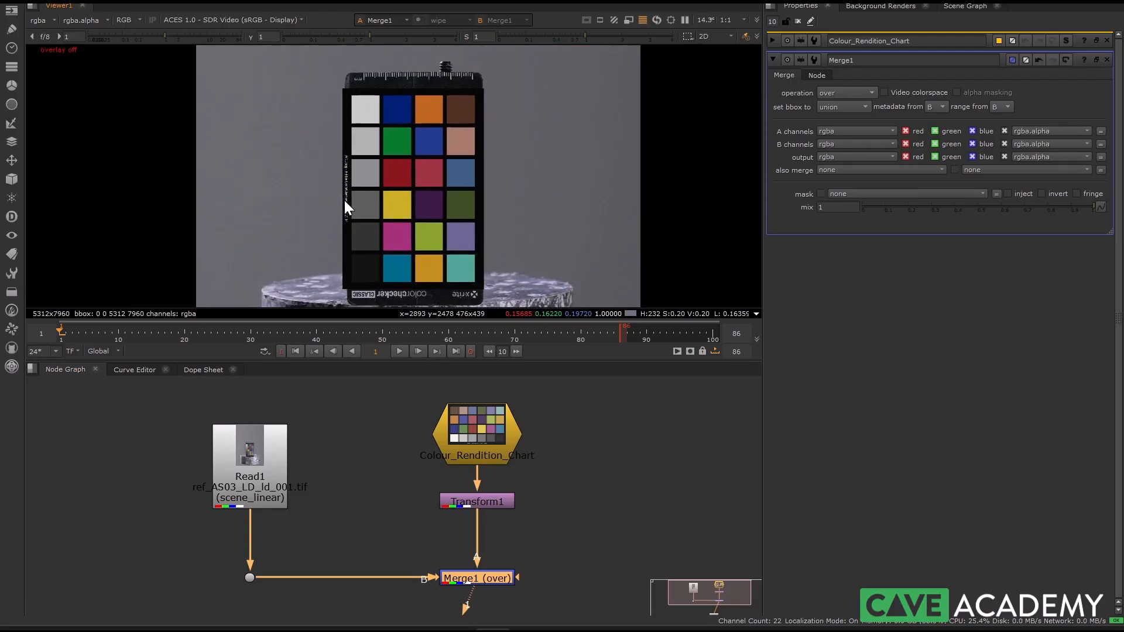
{"action": "key", "text": "d"}
{"action": "key", "text": "d"}
{"action": "scroll", "coordinate": [366, 187], "scroll_direction": "up", "scroll_amount": 3}
{"action": "scroll", "coordinate": [359, 173], "scroll_direction": "down", "scroll_amount": 2}
{"action": "middle_click_drag", "start_coordinate": [364, 207], "coordinate": [406, 198]}
{"action": "key", "text": "d"}
{"action": "key", "text": "d"}
{"action": "key", "text": "d"}
{"action": "key", "text": "d"}
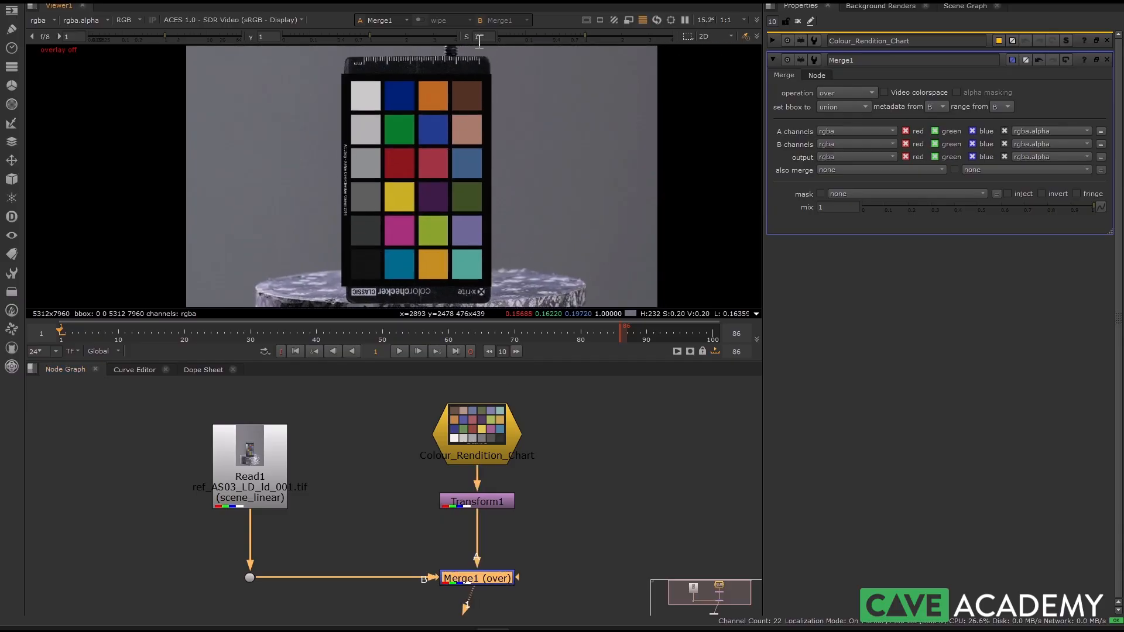
Step: Set the viewer saturation to 3.4 and gamma to 0.2, and compare both charts by toggling Merge1
{"action": "left_click_drag", "start_coordinate": [596, 35], "coordinate": [658, 36]}
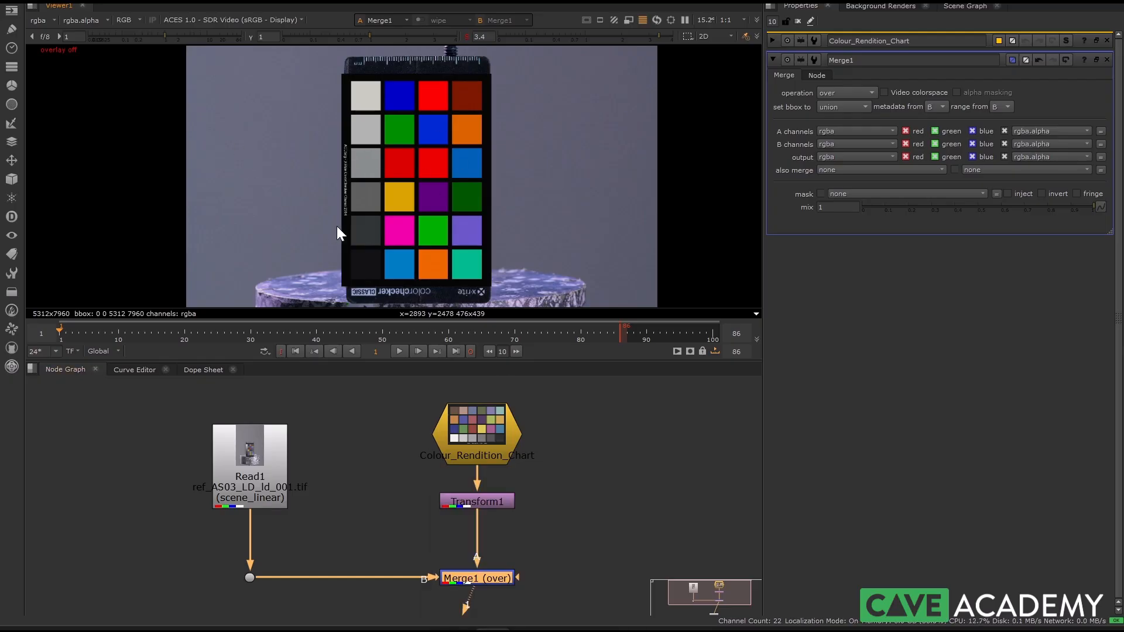
{"action": "left_click_drag", "start_coordinate": [351, 34], "coordinate": [321, 35]}
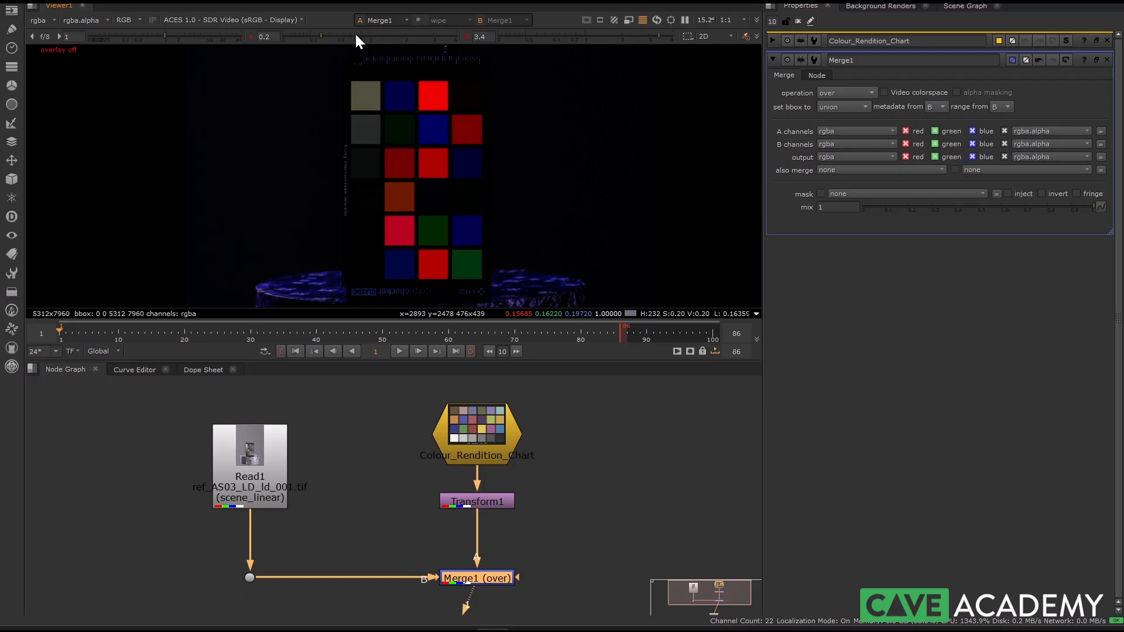
{"action": "left_click", "coordinate": [466, 578]}
{"action": "key", "text": "d"}
{"action": "key", "text": "d"}
{"action": "scroll", "coordinate": [363, 135], "scroll_direction": "up", "scroll_amount": 5}
{"action": "key", "text": "d"}
{"action": "key", "text": "d"}
{"action": "key", "text": "d"}
{"action": "key", "text": "d"}
{"action": "key", "text": "d"}
{"action": "key", "text": "d"}
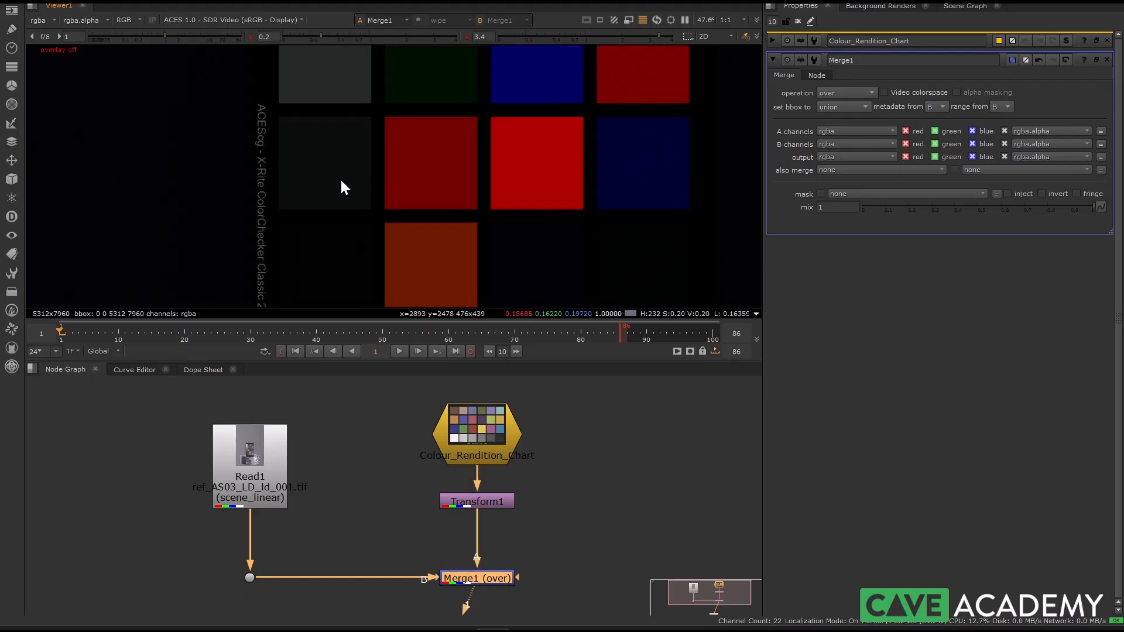
Step: Compare the white, grey and neighbouring patches of both charts under the low viewer gamma by toggling Merge1
{"action": "middle_click_drag", "start_coordinate": [357, 138], "coordinate": [356, 299]}
{"action": "middle_click_drag", "start_coordinate": [355, 139], "coordinate": [343, 184]}
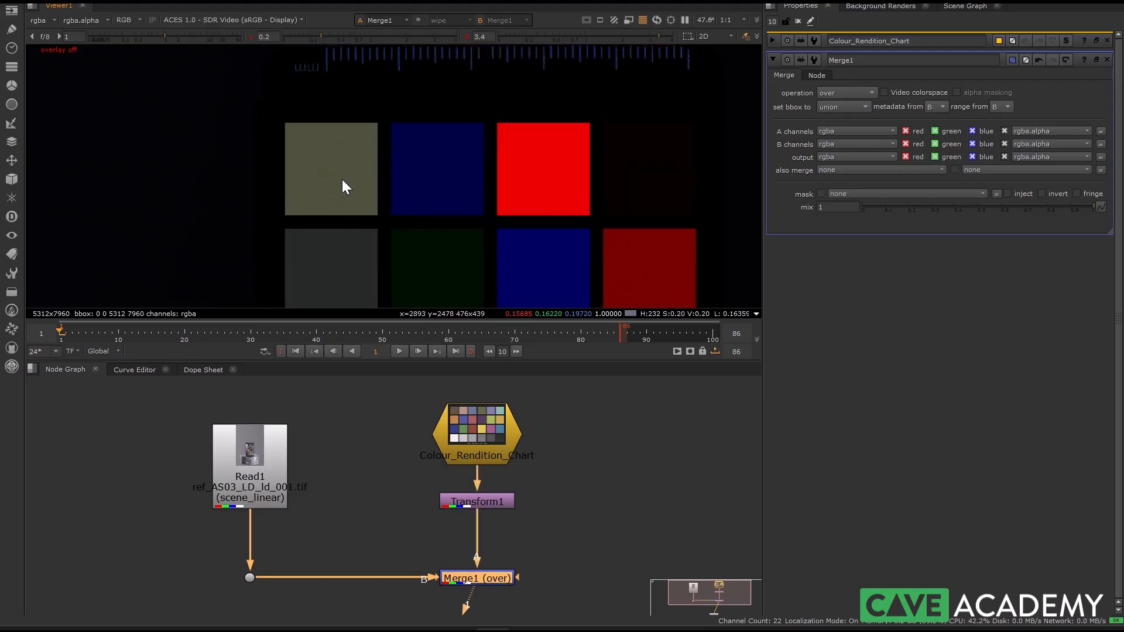
{"action": "middle_click_drag", "start_coordinate": [387, 287], "coordinate": [438, 92]}
{"action": "middle_click_drag", "start_coordinate": [413, 252], "coordinate": [349, 159]}
{"action": "key", "text": "d"}
{"action": "key", "text": "d"}
{"action": "key", "text": "d"}
{"action": "key", "text": "d"}
Step: Reset the viewer gamma and saturation to 1, comparing the oversaturated charts with Merge1 off and on between the resets
{"action": "left_click", "coordinate": [250, 36]}
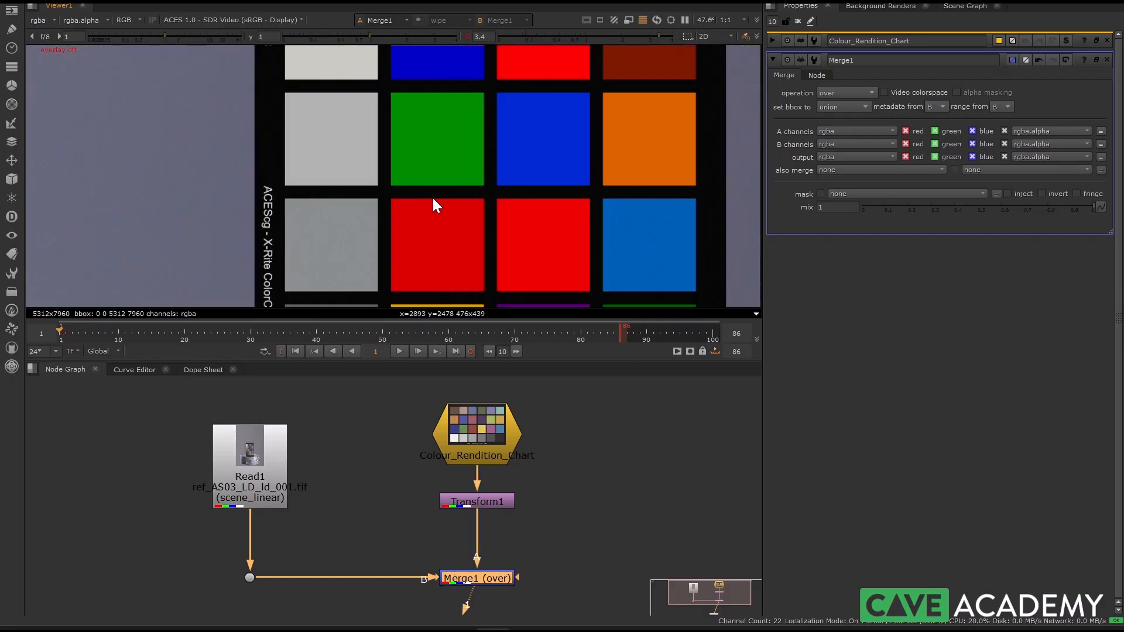
{"action": "key", "text": "d"}
{"action": "key", "text": "d"}
{"action": "scroll", "coordinate": [368, 173], "scroll_direction": "down", "scroll_amount": 3}
{"action": "key", "text": "d"}
{"action": "key", "text": "d"}
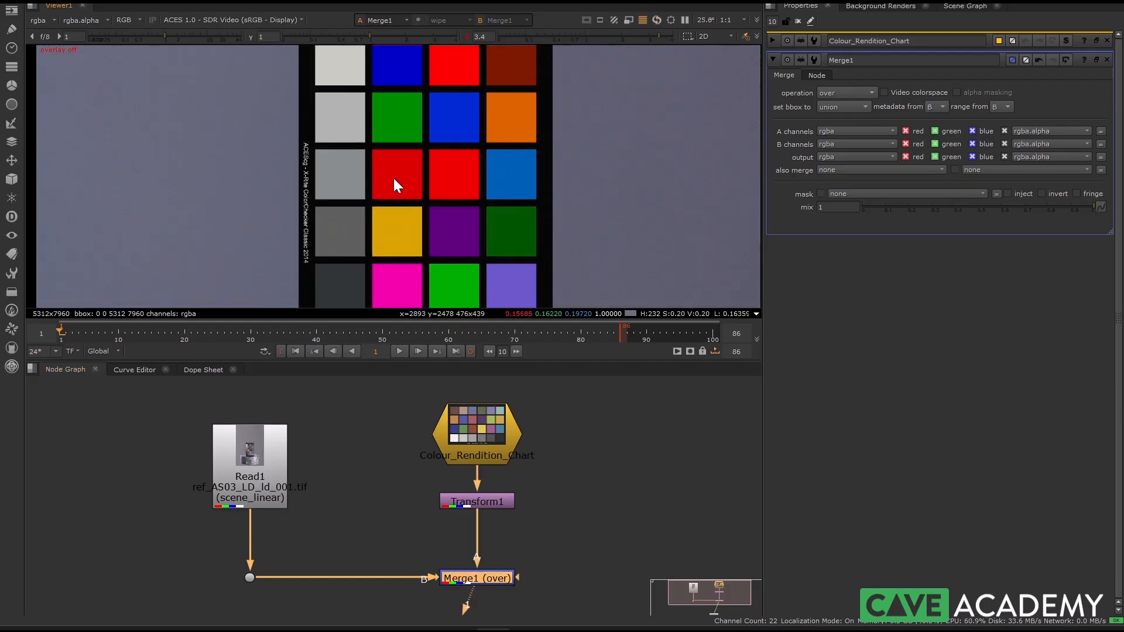
{"action": "scroll", "coordinate": [374, 188], "scroll_direction": "down", "scroll_amount": 4}
{"action": "left_click", "coordinate": [467, 36]}
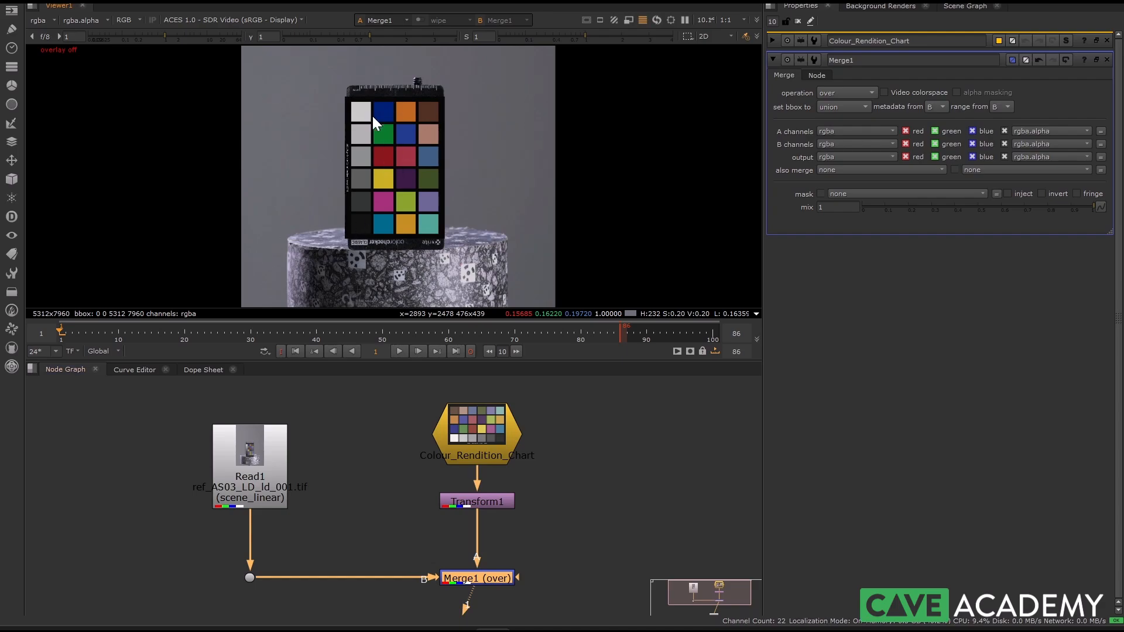
Step: Add a Grade node directly after Read1 and disable it
{"action": "left_click", "coordinate": [233, 473]}
{"action": "key", "text": "Tab"}
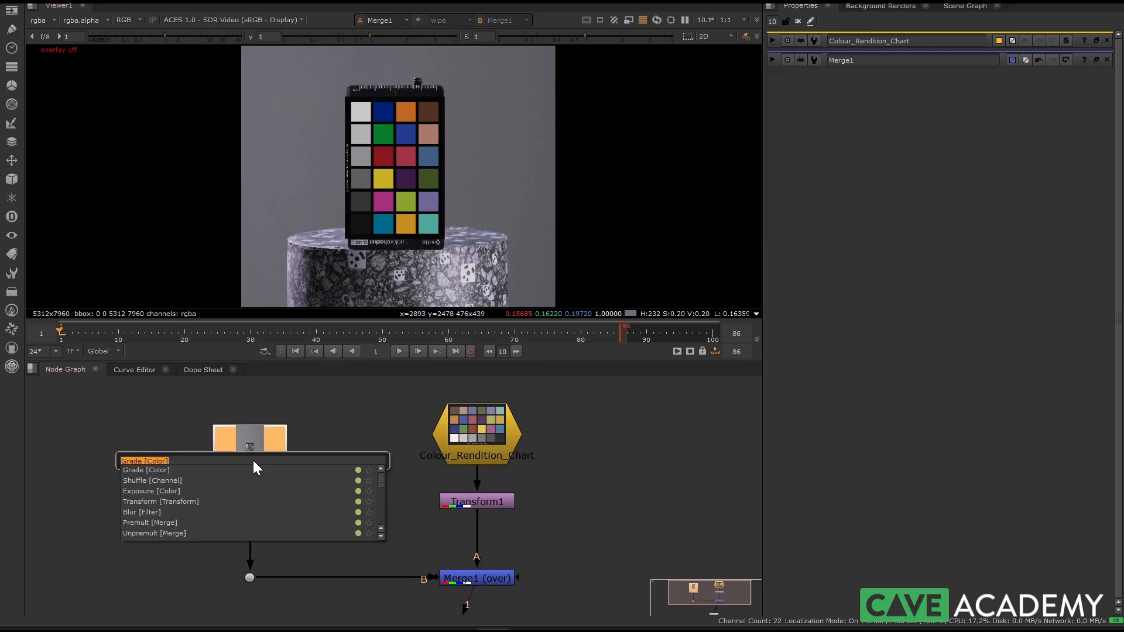
{"action": "type", "text": "grade"}
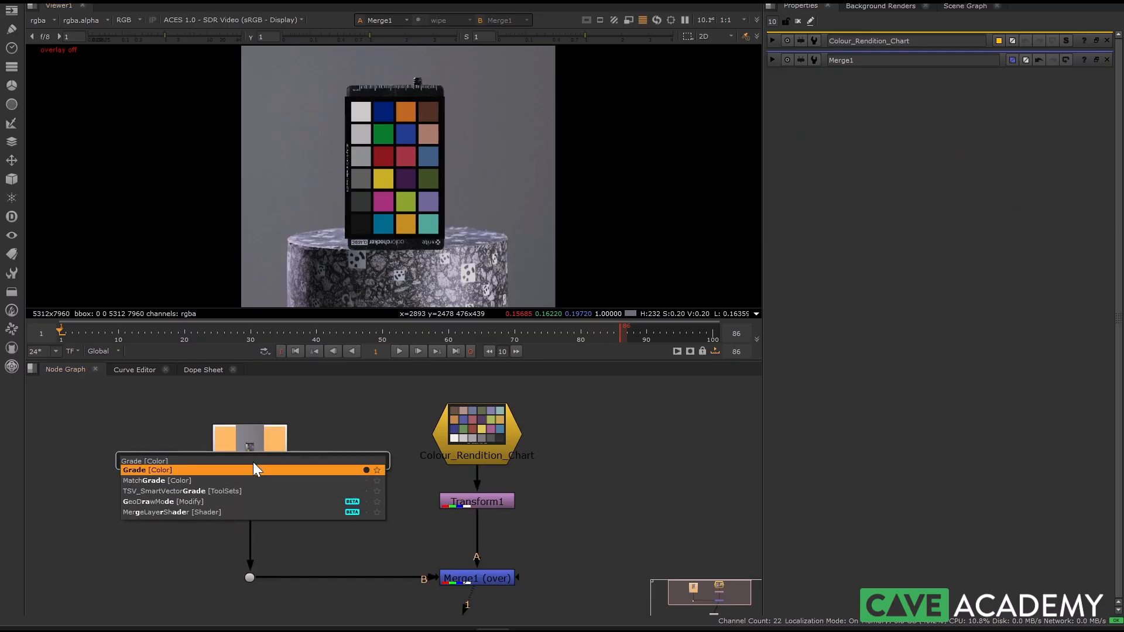
{"action": "key", "text": "Return"}
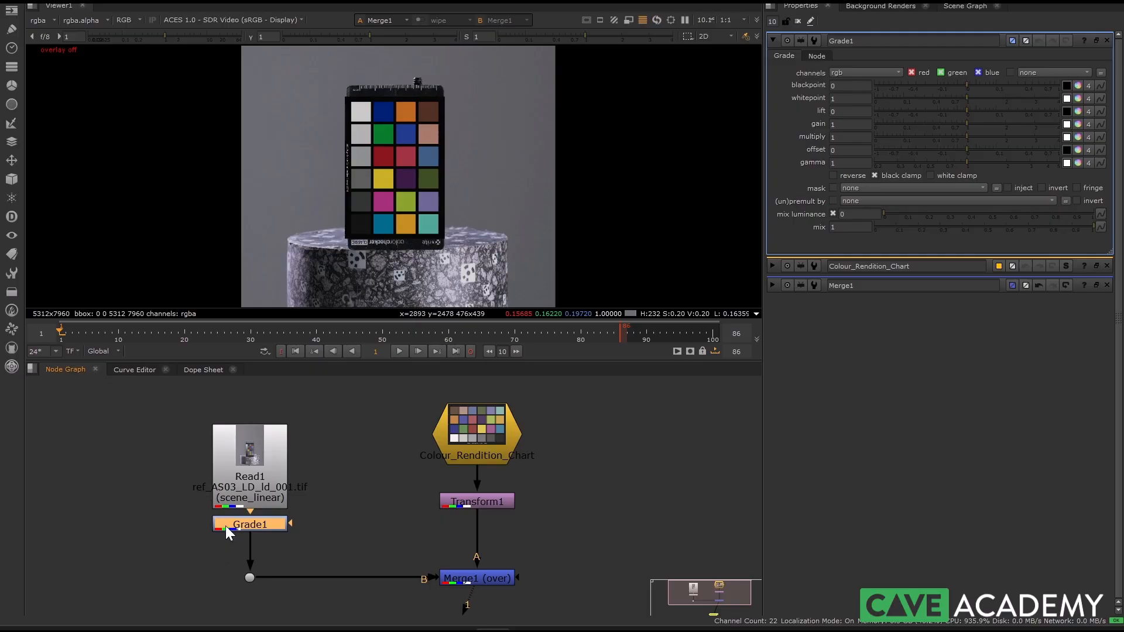
{"action": "key", "text": "d"}
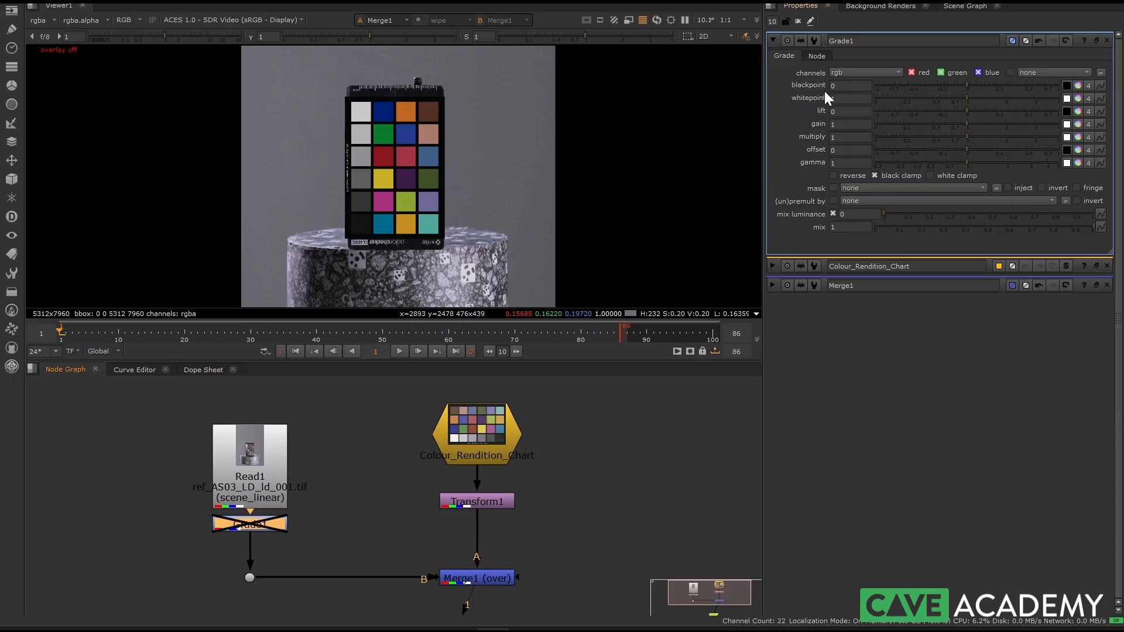
Step: Activate colour sampling for Grade1's whitepoint and disable Merge1 to expose the photographed chart
{"action": "left_click", "coordinate": [1067, 99]}
{"action": "scroll", "coordinate": [324, 120], "scroll_direction": "up", "scroll_amount": 6}
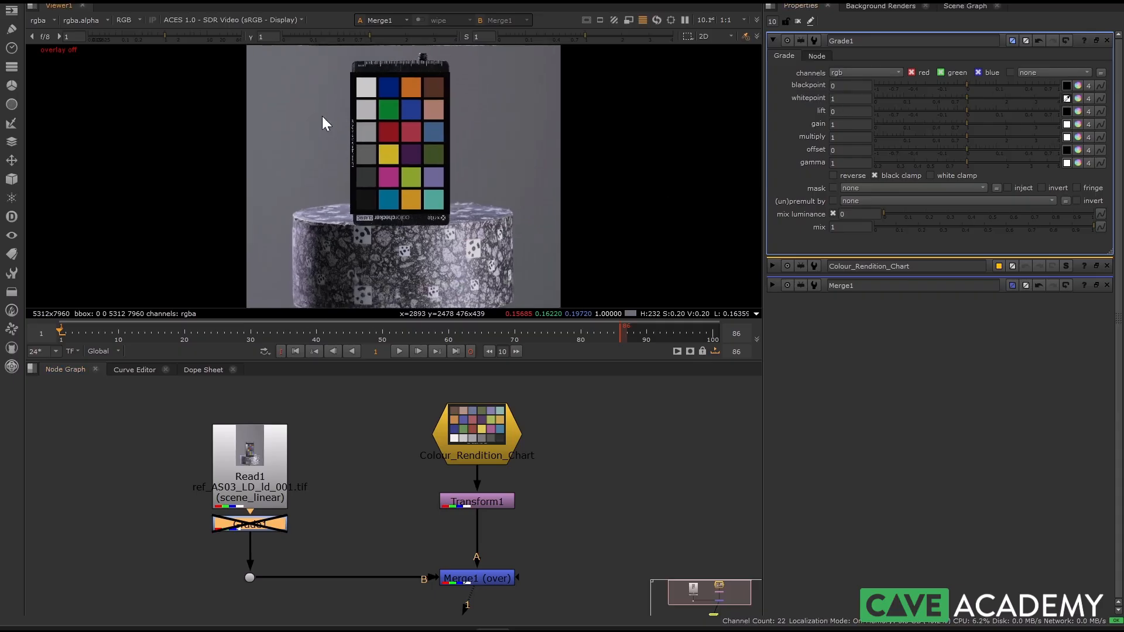
{"action": "scroll", "coordinate": [401, 188], "scroll_direction": "up", "scroll_amount": 3}
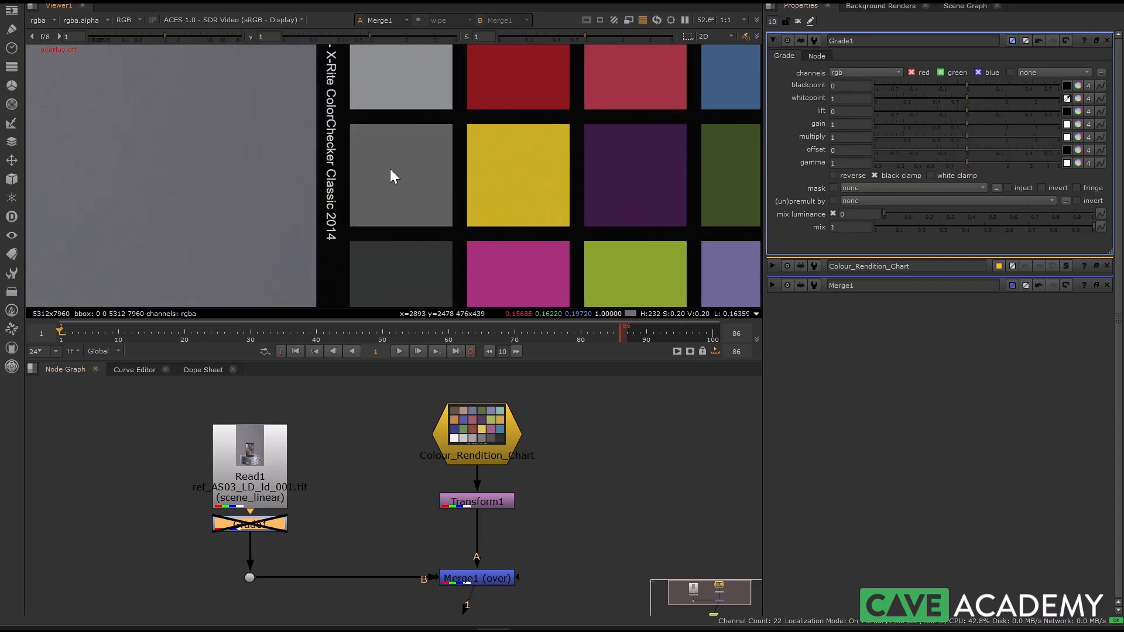
{"action": "double_click", "coordinate": [470, 576]}
{"action": "key", "text": "d"}
{"action": "scroll", "coordinate": [411, 207], "scroll_direction": "down", "scroll_amount": 3}
{"action": "middle_click_drag", "start_coordinate": [361, 117], "coordinate": [376, 198]}
{"action": "scroll", "coordinate": [371, 129], "scroll_direction": "up", "scroll_amount": 1}
{"action": "scroll", "coordinate": [369, 129], "scroll_direction": "down", "scroll_amount": 2}
{"action": "scroll", "coordinate": [391, 146], "scroll_direction": "down", "scroll_amount": 3}
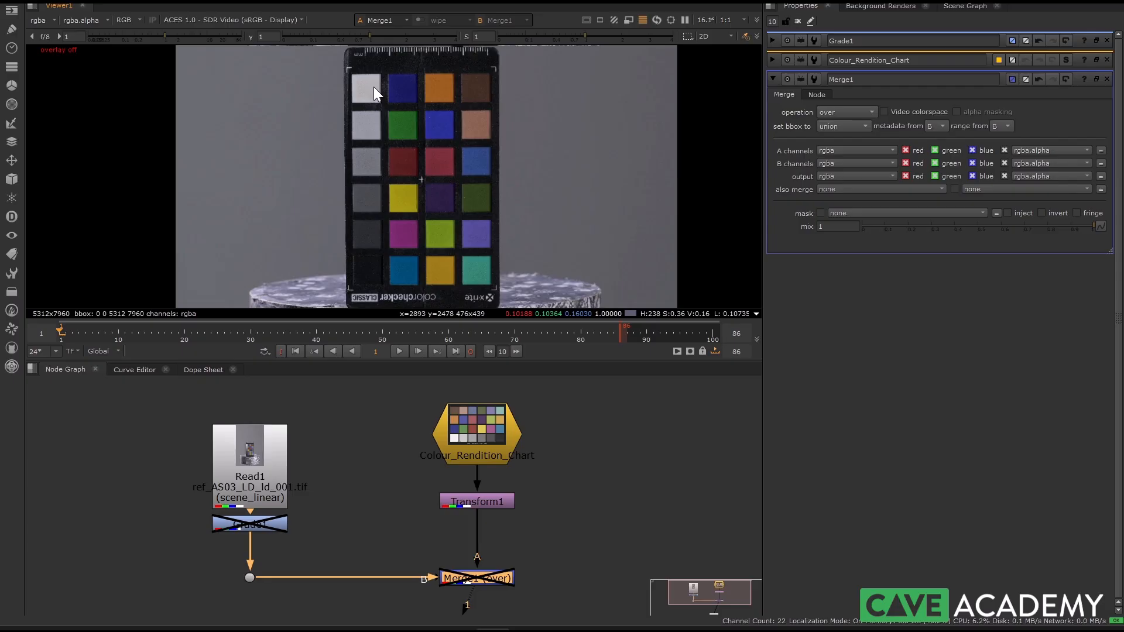
Step: Draw a sampling region of about 256 × 257 pixels over the photographed grey patch beside the yellow one
{"action": "scroll", "coordinate": [386, 221], "scroll_direction": "up", "scroll_amount": 8}
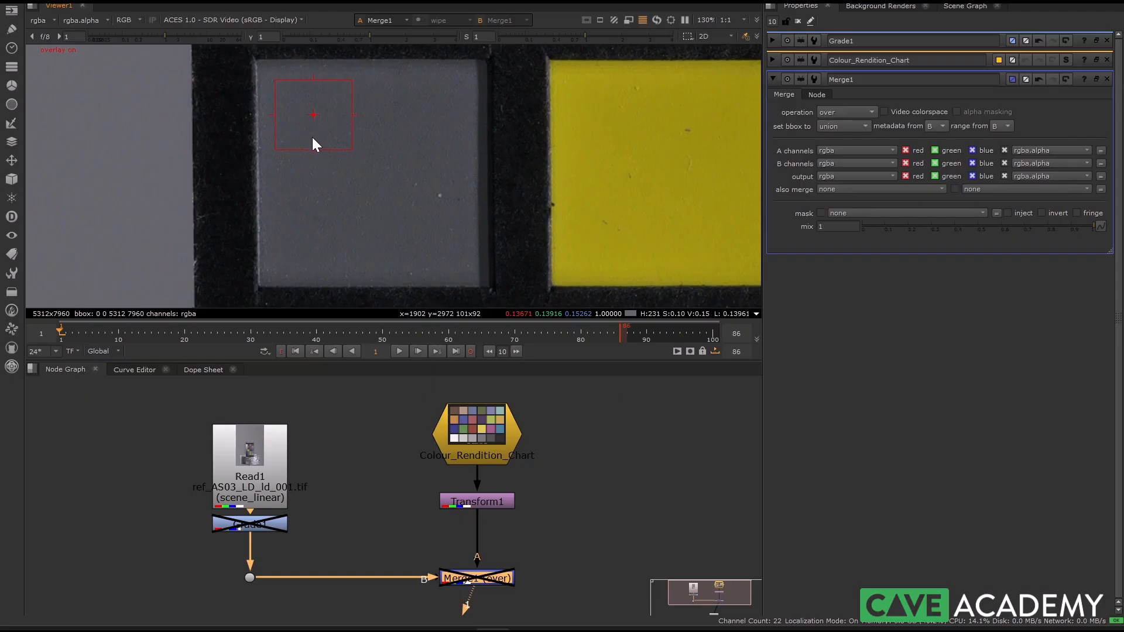
{"action": "left_click_drag", "start_coordinate": [265, 78], "coordinate": [468, 273], "text": "ctrl+shift"}
{"action": "left_click_drag", "start_coordinate": [266, 267], "coordinate": [273, 261]}
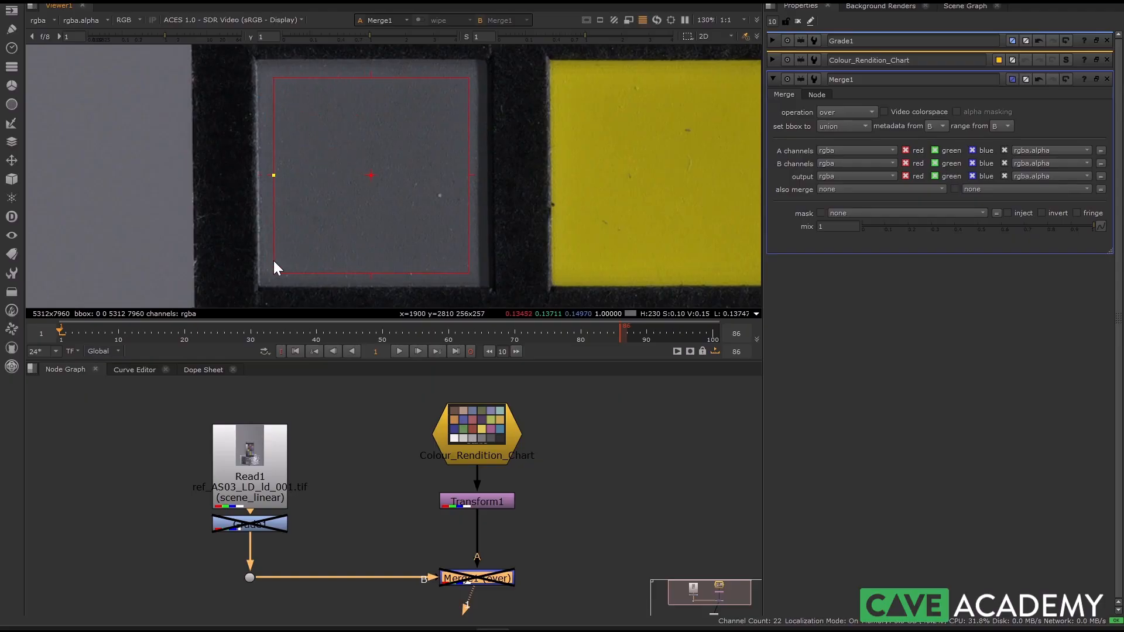
{"action": "scroll", "coordinate": [287, 121], "scroll_direction": "up", "scroll_amount": 2}
{"action": "scroll", "coordinate": [380, 96], "scroll_direction": "down", "scroll_amount": 3}
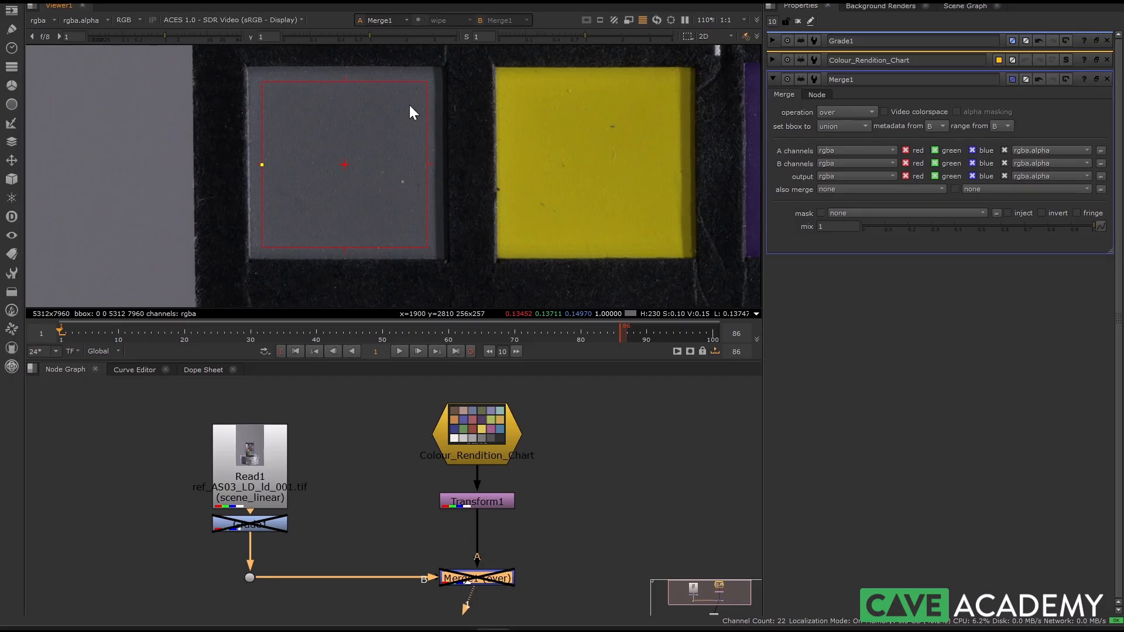
Step: Show the Colour_Rendition_Chart node in the viewer with its row of grey patches in view
{"action": "double_click", "coordinate": [241, 524]}
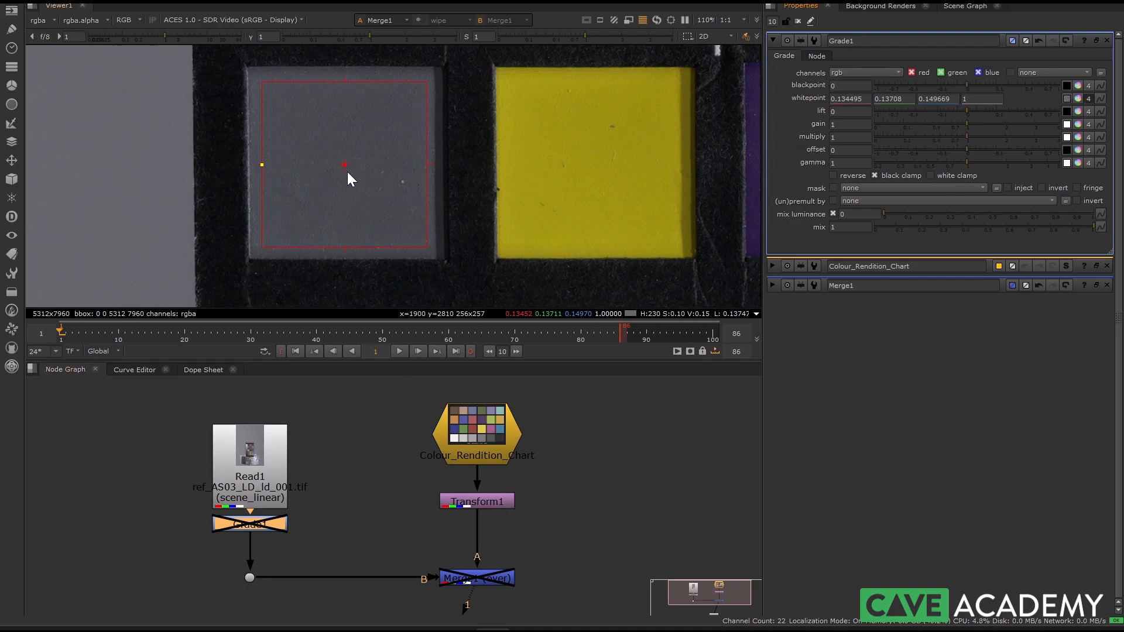
{"action": "scroll", "coordinate": [346, 171], "scroll_direction": "down", "scroll_amount": 2}
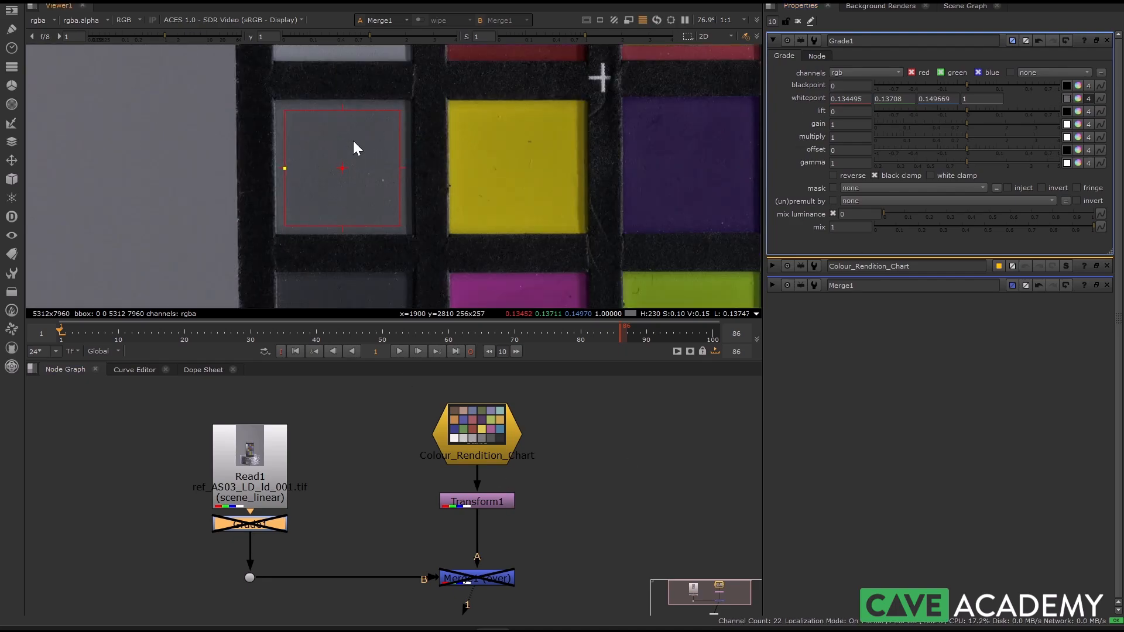
{"action": "double_click", "coordinate": [498, 458]}
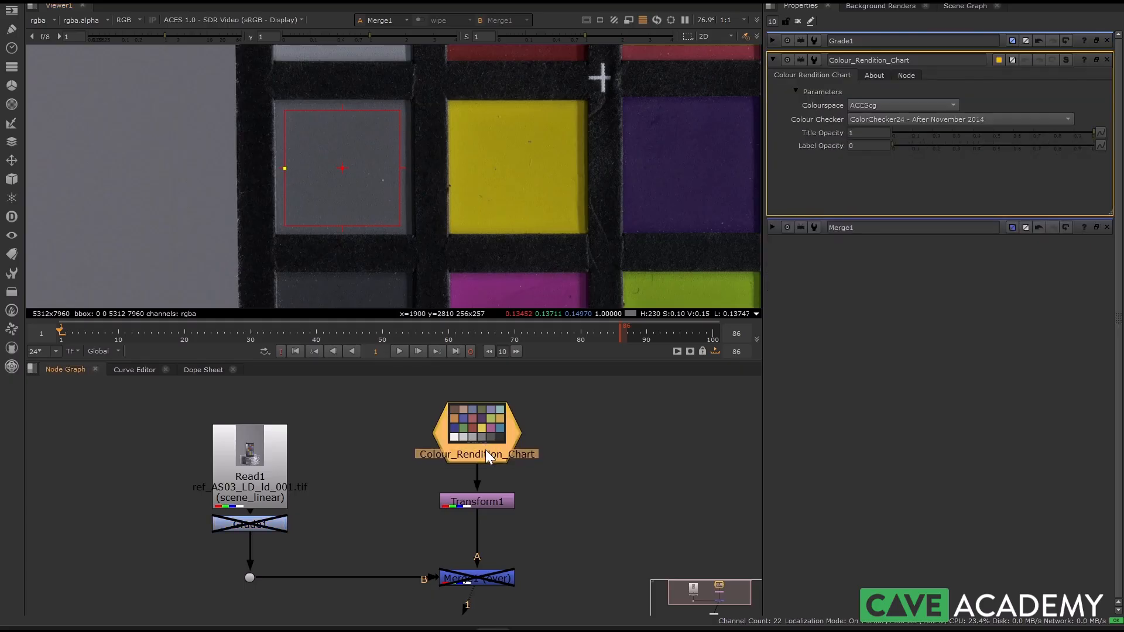
{"action": "key", "text": "1"}
{"action": "scroll", "coordinate": [402, 223], "scroll_direction": "down", "scroll_amount": 4}
{"action": "middle_click_drag", "start_coordinate": [494, 170], "coordinate": [410, 195]}
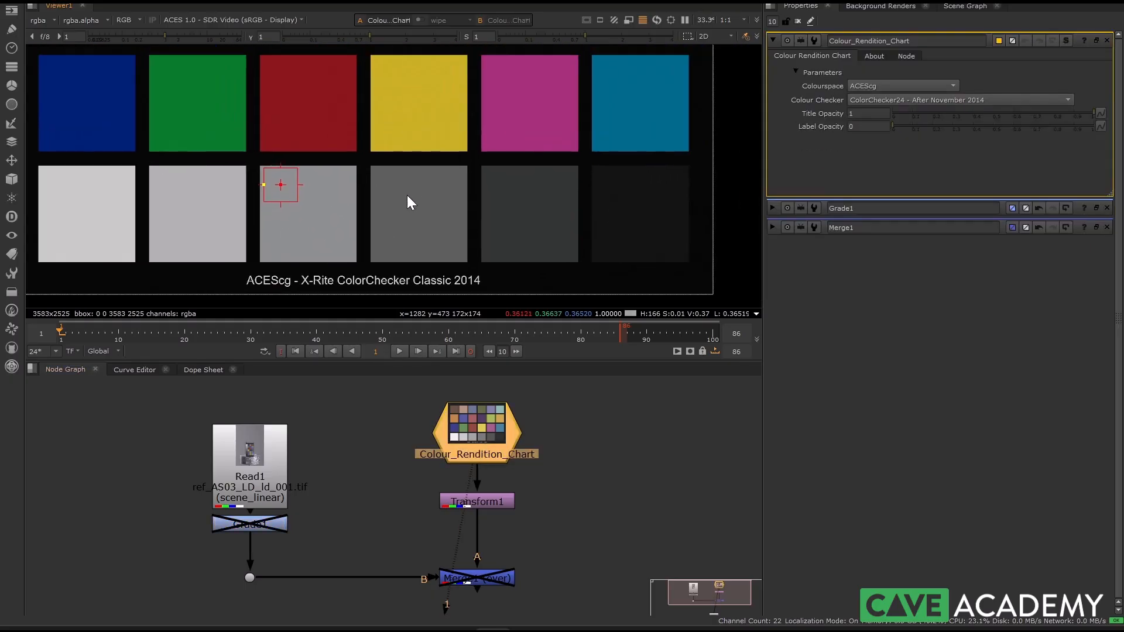
{"action": "scroll", "coordinate": [408, 199], "scroll_direction": "up", "scroll_amount": 1}
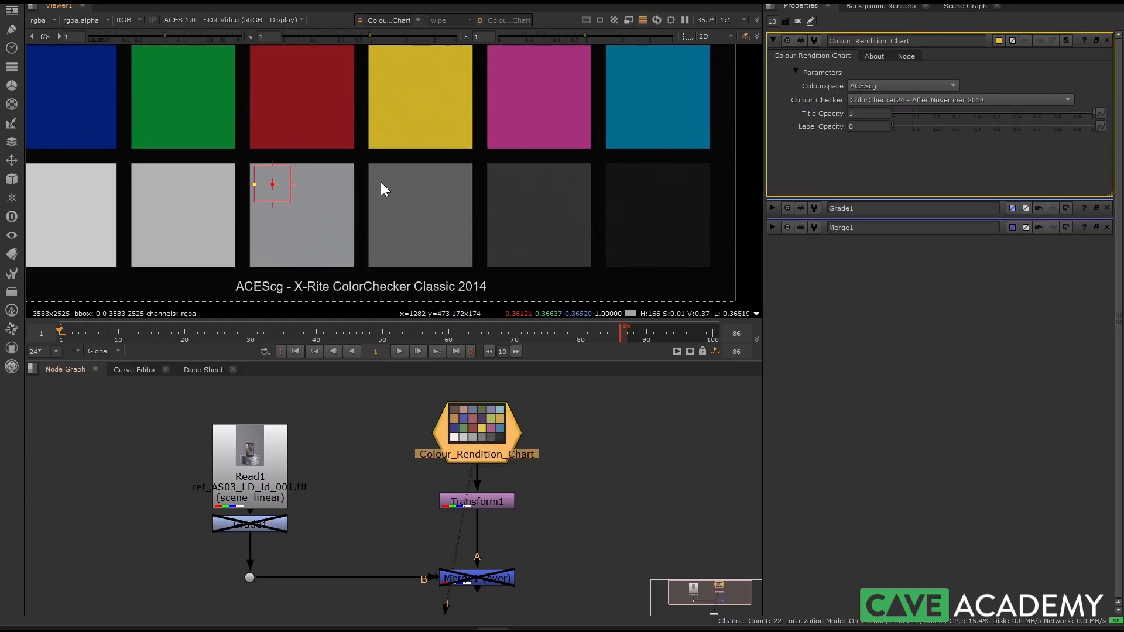
{"action": "scroll", "coordinate": [404, 216], "scroll_direction": "up", "scroll_amount": 4}
{"action": "middle_click_drag", "start_coordinate": [487, 227], "coordinate": [401, 214]}
{"action": "scroll", "coordinate": [369, 179], "scroll_direction": "down", "scroll_amount": 2}
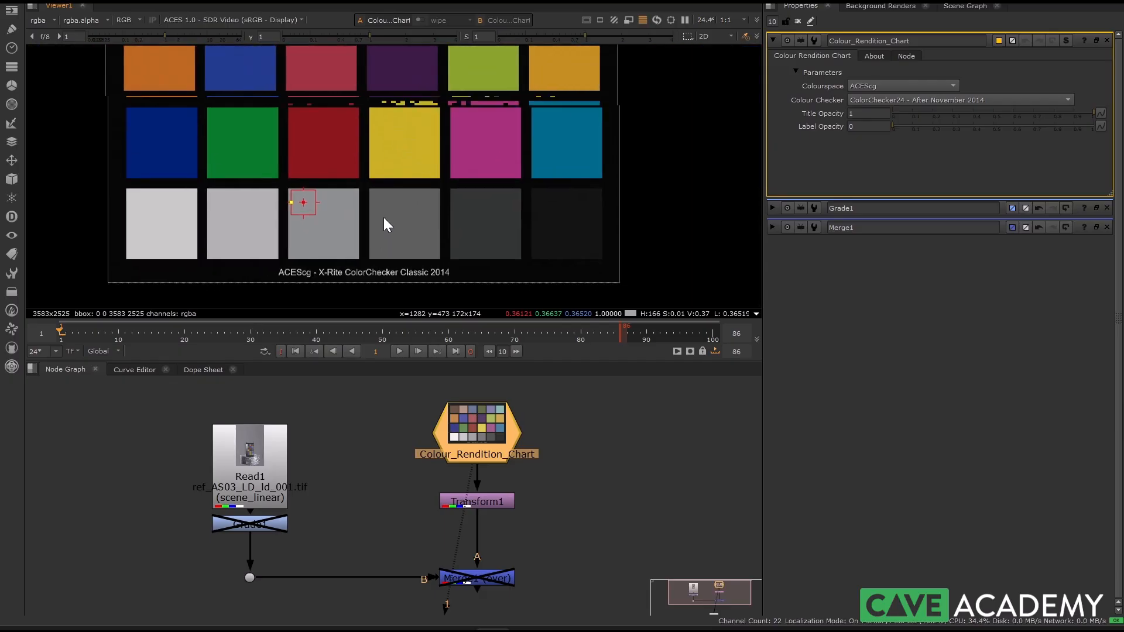
Step: Sample Grade1's gain from the reference chart's grey patch below the yellow one, using a region of about 306 × 304 pixels
{"action": "double_click", "coordinate": [257, 525]}
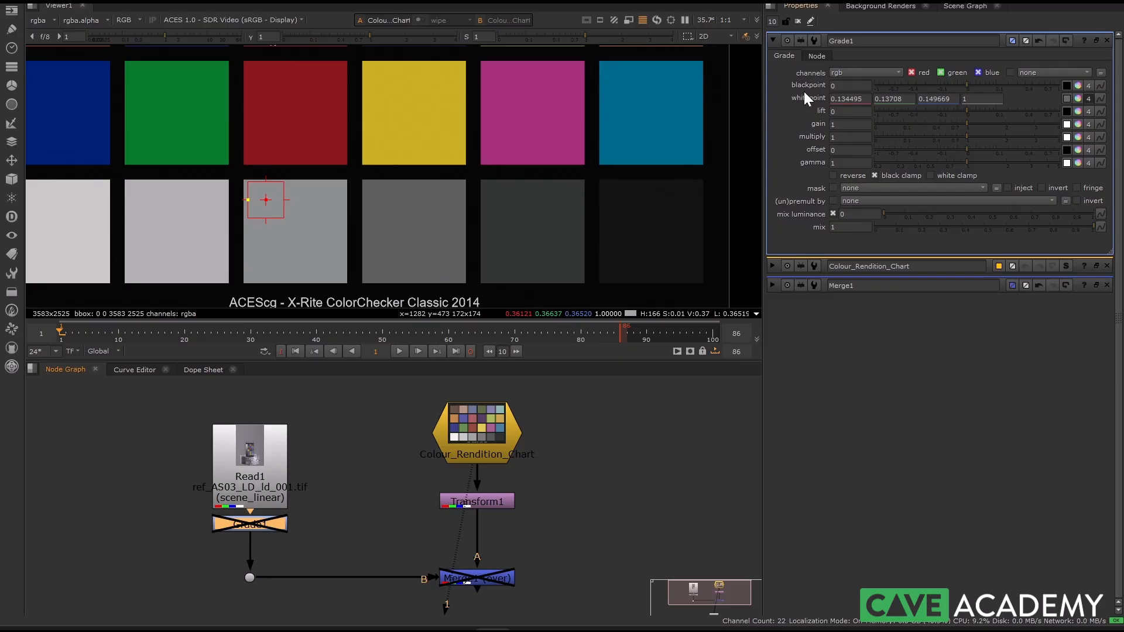
{"action": "left_click", "coordinate": [1067, 125]}
{"action": "scroll", "coordinate": [430, 184], "scroll_direction": "up", "scroll_amount": 2}
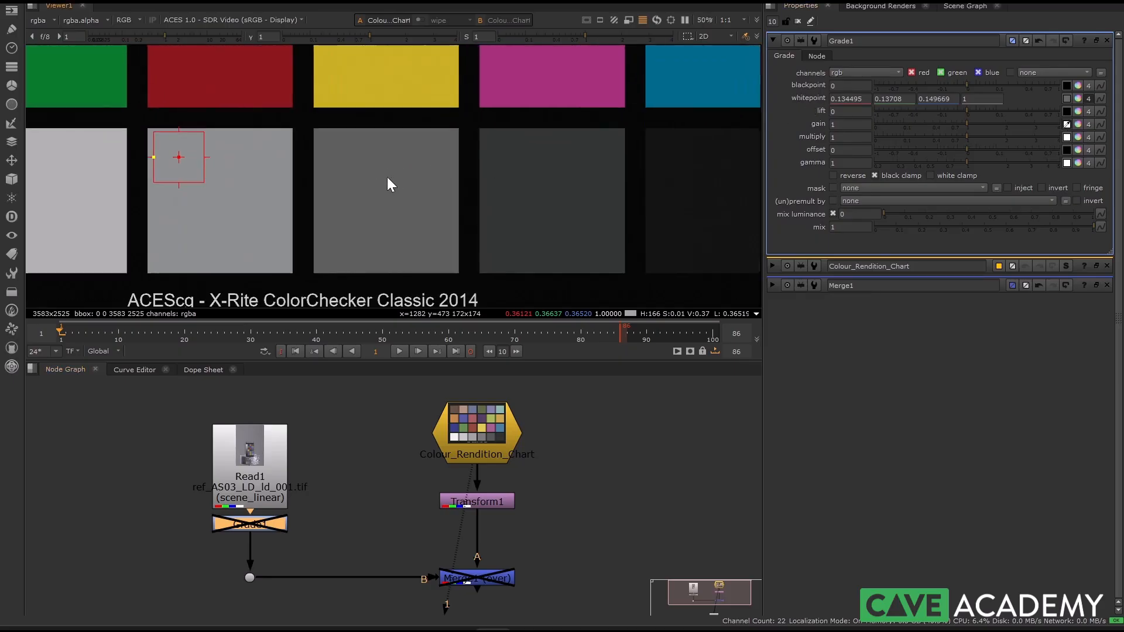
{"action": "left_click_drag", "start_coordinate": [339, 154], "coordinate": [429, 242], "text": "ctrl+shift"}
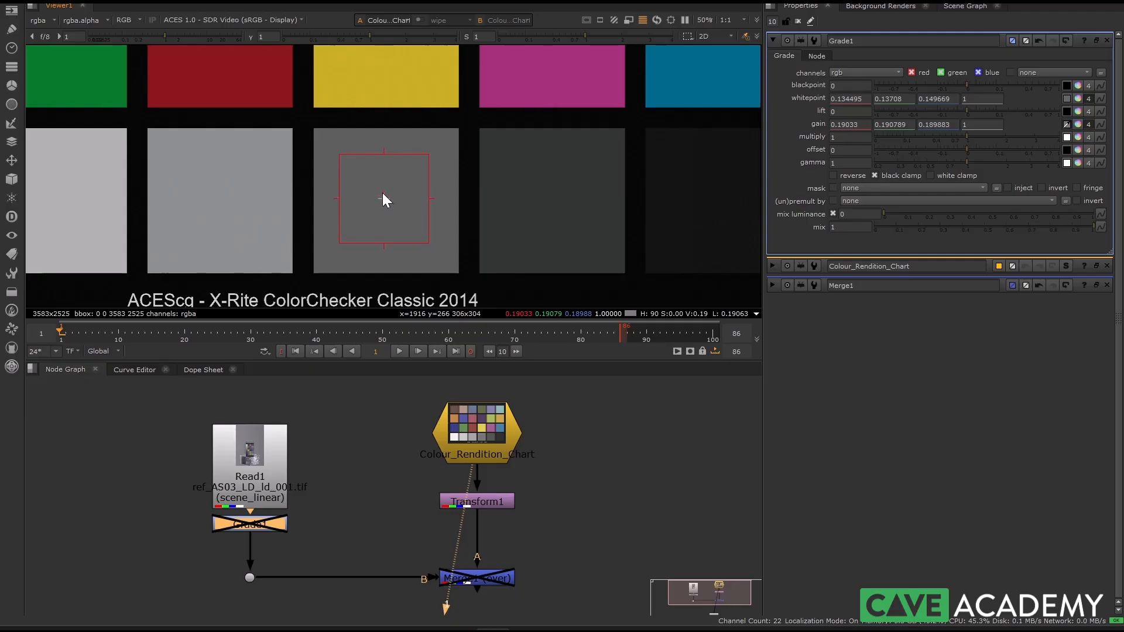
{"action": "scroll", "coordinate": [390, 191], "scroll_direction": "up", "scroll_amount": 2}
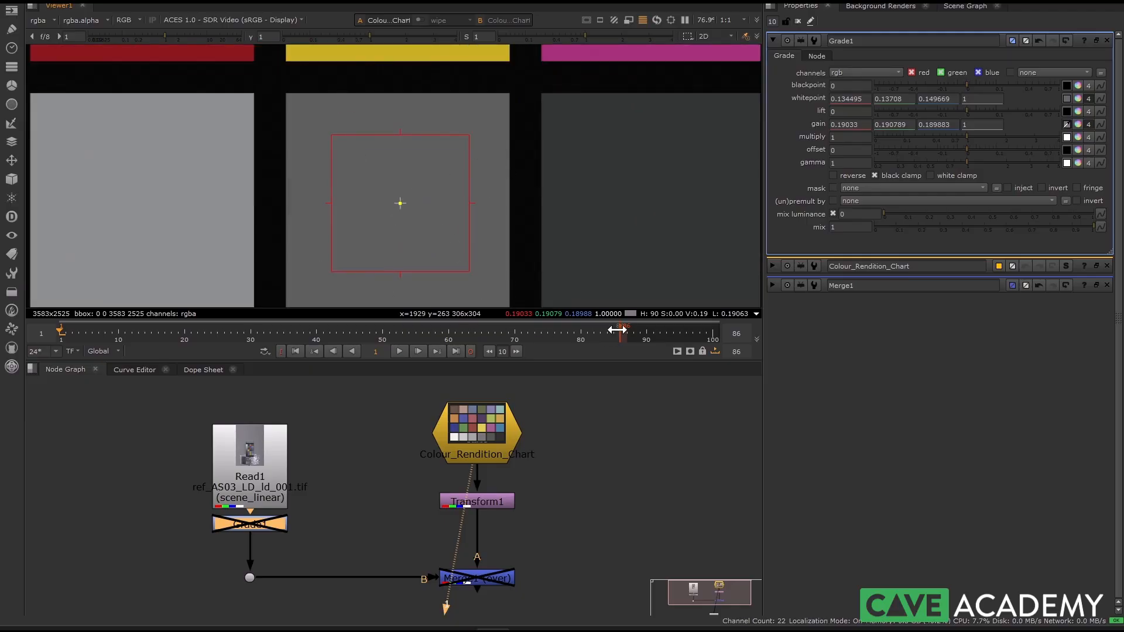
{"action": "left_click_drag", "start_coordinate": [393, 196], "coordinate": [418, 201]}
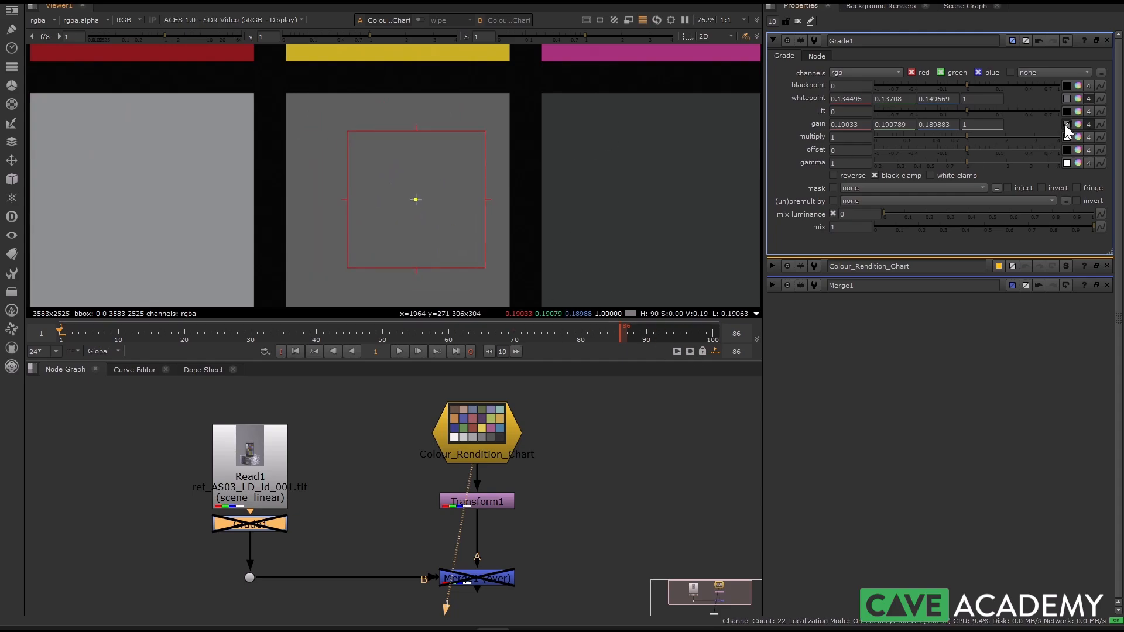
Step: Display Merge1 in the viewer and turn the viewer overlays off
{"action": "scroll", "coordinate": [519, 510], "scroll_direction": "down", "scroll_amount": 3}
{"action": "double_click", "coordinate": [497, 534]}
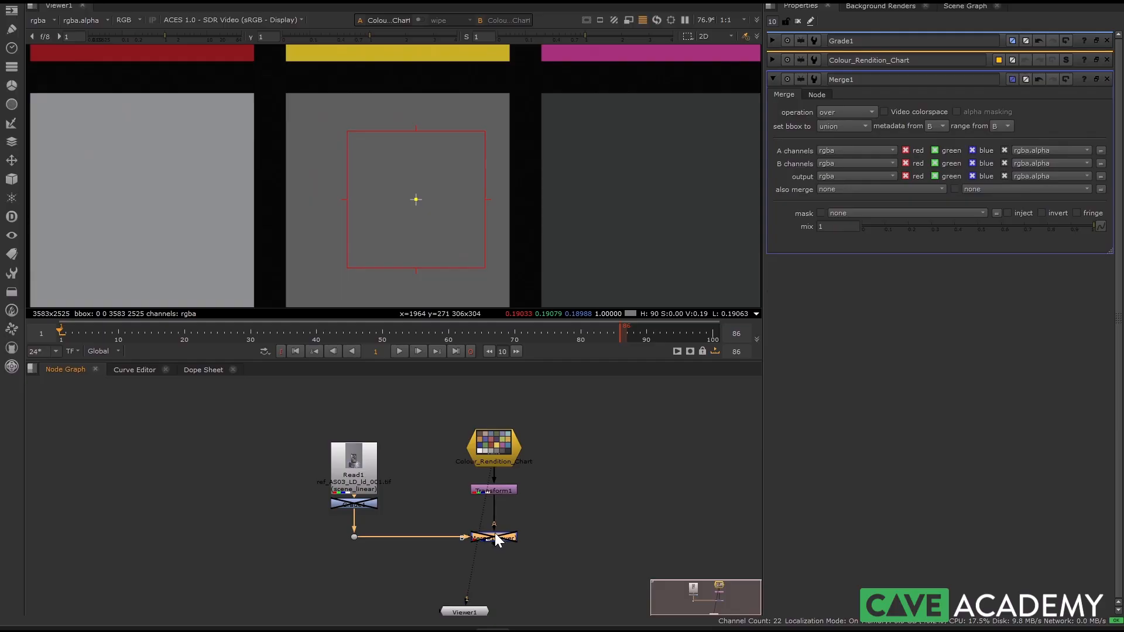
{"action": "key", "text": "1"}
{"action": "scroll", "coordinate": [420, 209], "scroll_direction": "down", "scroll_amount": 3}
{"action": "scroll", "coordinate": [416, 208], "scroll_direction": "up", "scroll_amount": 1}
{"action": "key", "text": "o"}
{"action": "scroll", "coordinate": [427, 208], "scroll_direction": "down", "scroll_amount": 1}
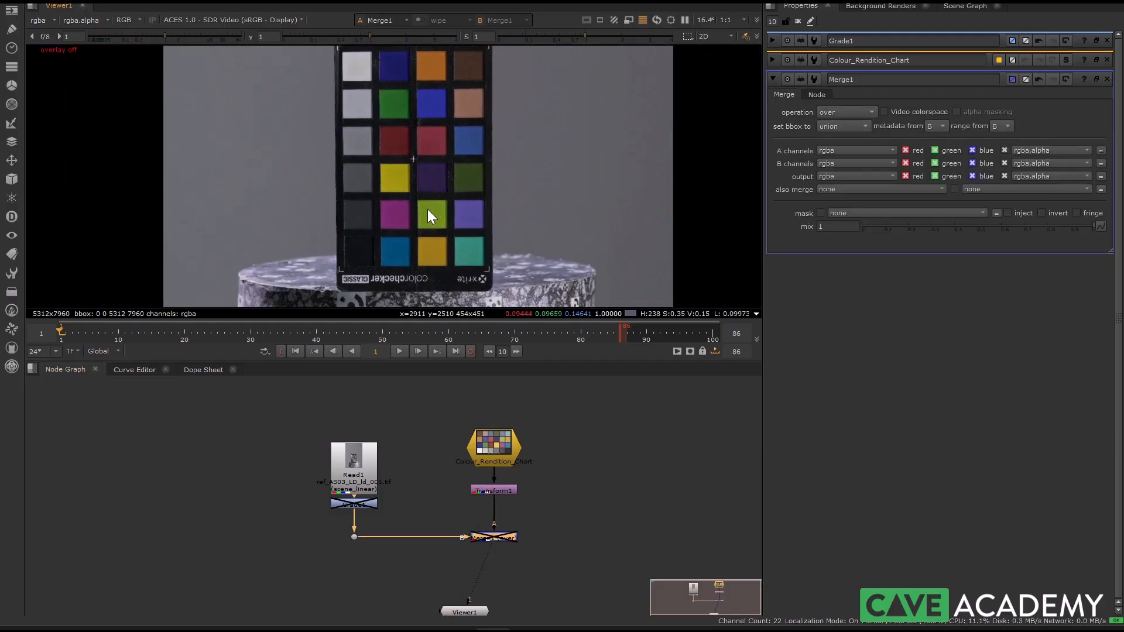
Step: Enable the Grade1 and Merge1 nodes to apply the correction and overlay the reference chart
{"action": "double_click", "coordinate": [351, 504]}
{"action": "key", "text": "d"}
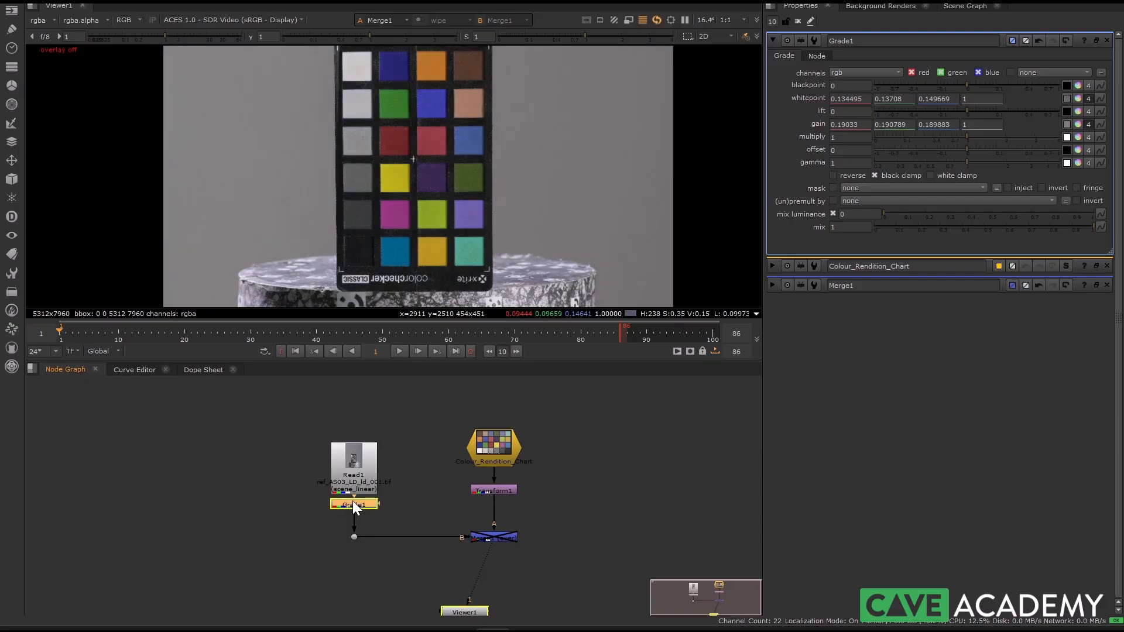
{"action": "double_click", "coordinate": [493, 537]}
{"action": "key", "text": "d"}
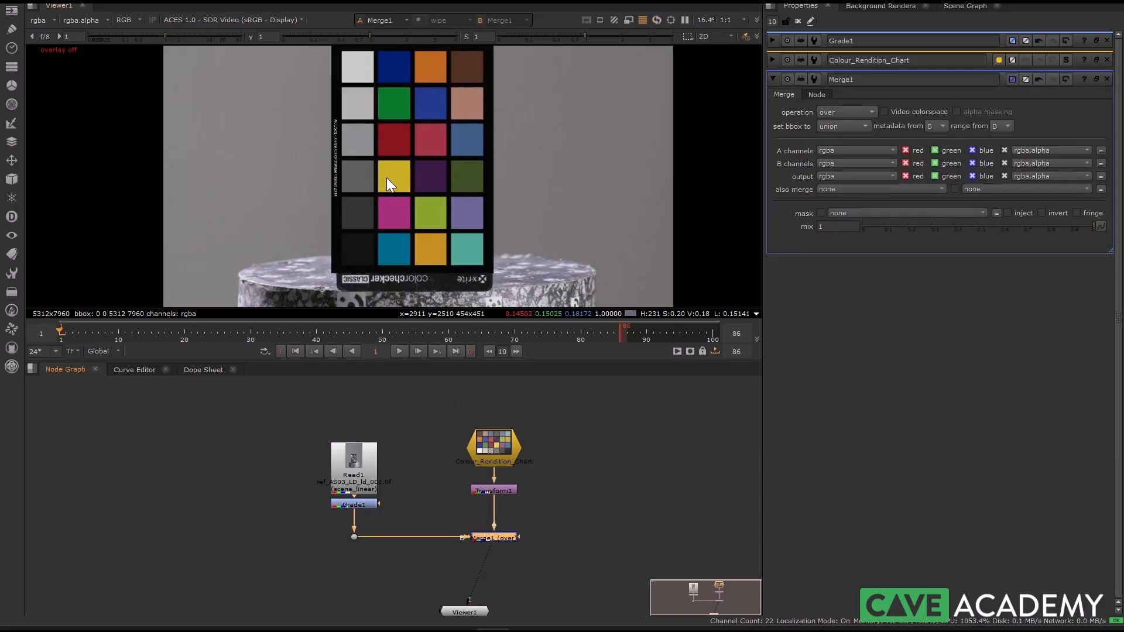
Step: Compare the graded photograph with the reference chart by repeatedly toggling Merge1, first in a maximised viewer, and leave Merge1 enabled
{"action": "key", "text": "space"}
{"action": "scroll", "coordinate": [381, 287], "scroll_direction": "up", "scroll_amount": 3}
{"action": "middle_click_drag", "start_coordinate": [367, 273], "coordinate": [376, 284], "text": "alt"}
{"action": "key", "text": "d"}
{"action": "key", "text": "d"}
{"action": "key", "text": "d"}
{"action": "key", "text": "d"}
{"action": "key", "text": "d"}
{"action": "key", "text": "d"}
{"action": "key", "text": "d"}
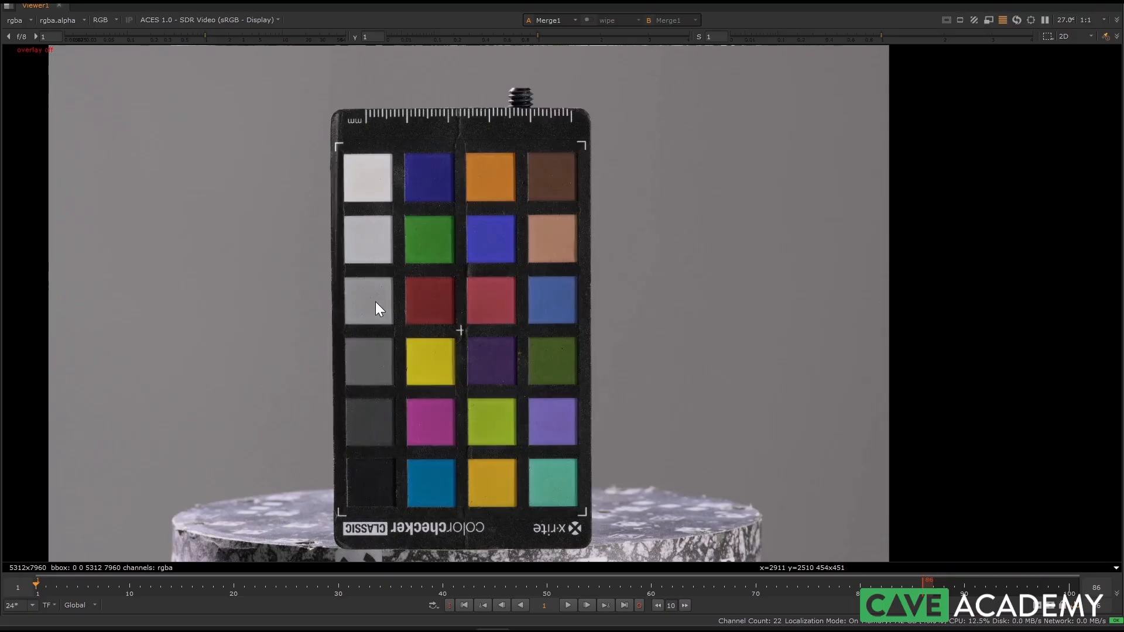
{"action": "key", "text": "d"}
{"action": "key", "text": "d"}
{"action": "key", "text": "d"}
{"action": "key", "text": "d"}
{"action": "key", "text": "d"}
{"action": "key", "text": "space"}
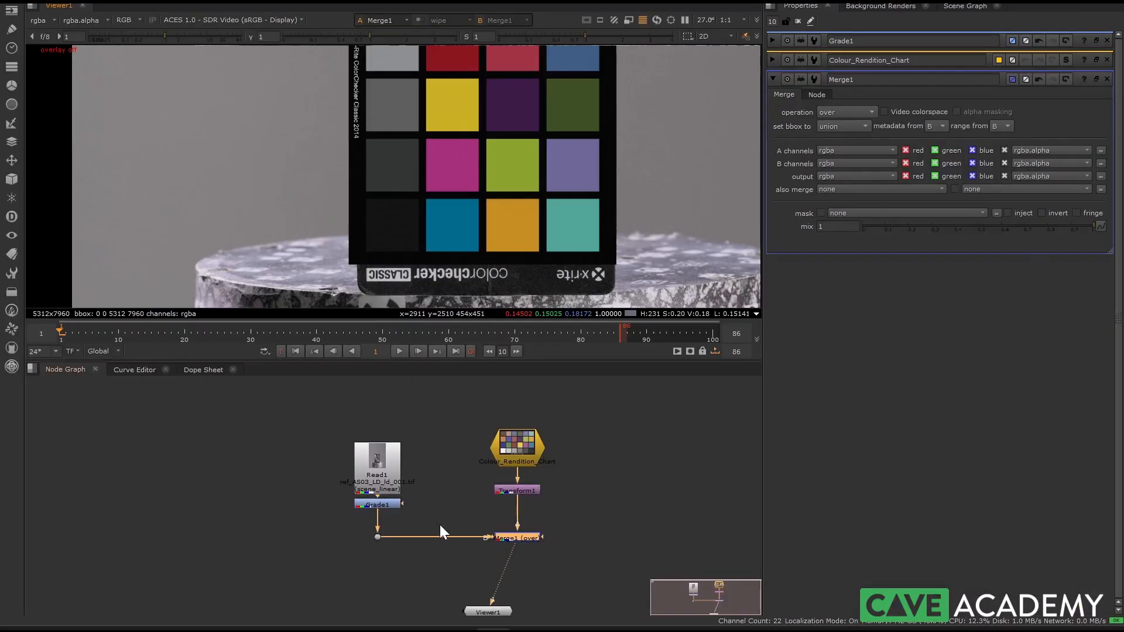
{"action": "key", "text": "d"}
{"action": "key", "text": "d"}
{"action": "key", "text": "d"}
{"action": "key", "text": "d"}
{"action": "key", "text": "d"}
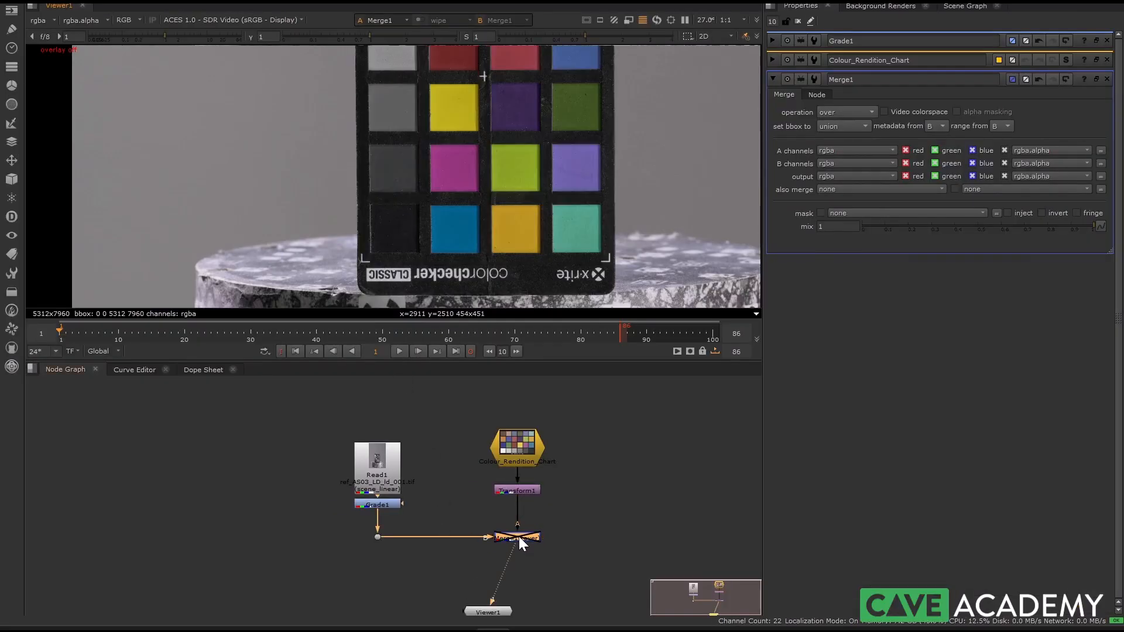
{"action": "key", "text": "d"}
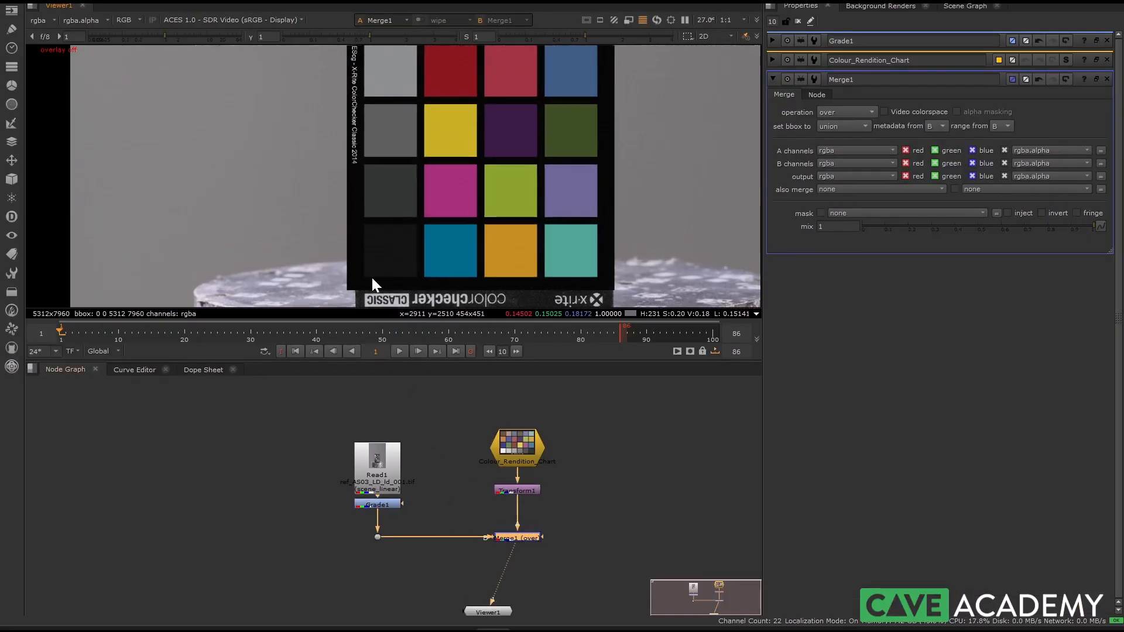
{"action": "scroll", "coordinate": [379, 167], "scroll_direction": "down", "scroll_amount": 3}
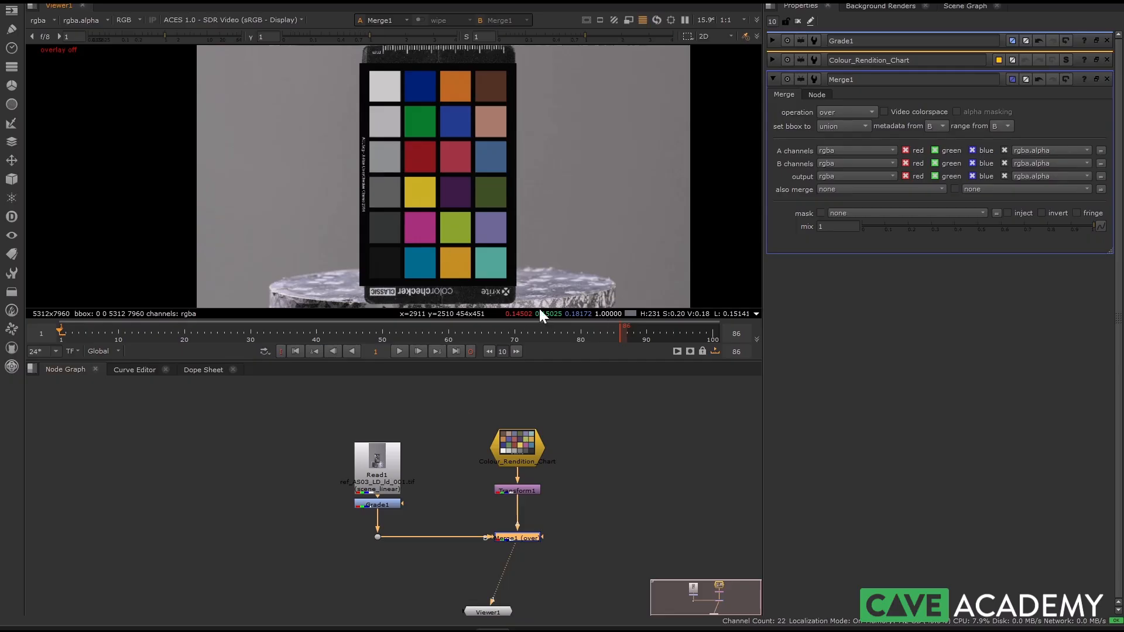
Step: Connect the Dot below Grade1 to Viewer1's input 1 and Merge1 to its input 2
{"action": "scroll", "coordinate": [349, 541], "scroll_direction": "up", "scroll_amount": 2}
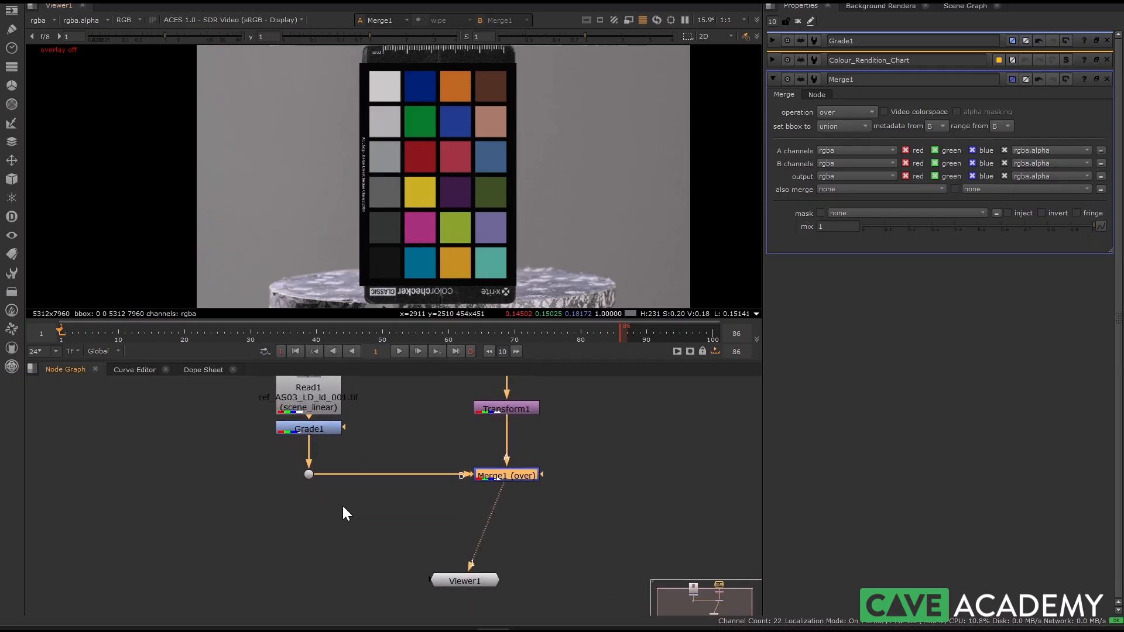
{"action": "left_click", "coordinate": [309, 483]}
{"action": "left_click_drag", "start_coordinate": [470, 582], "coordinate": [446, 582]}
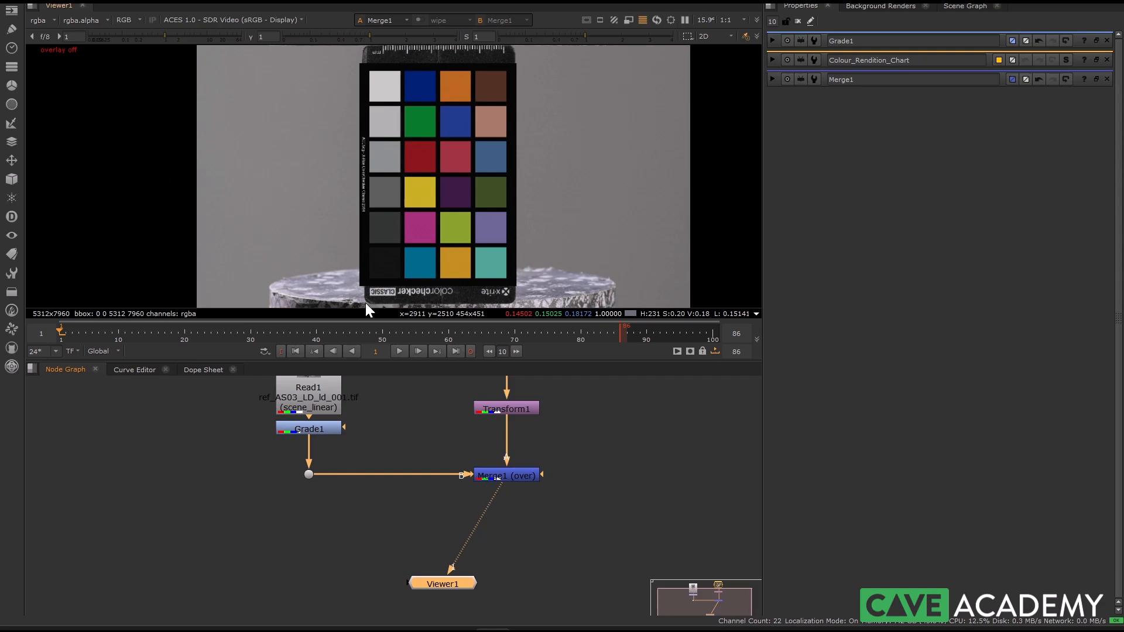
{"action": "left_click", "coordinate": [305, 496]}
{"action": "left_click", "coordinate": [308, 474]}
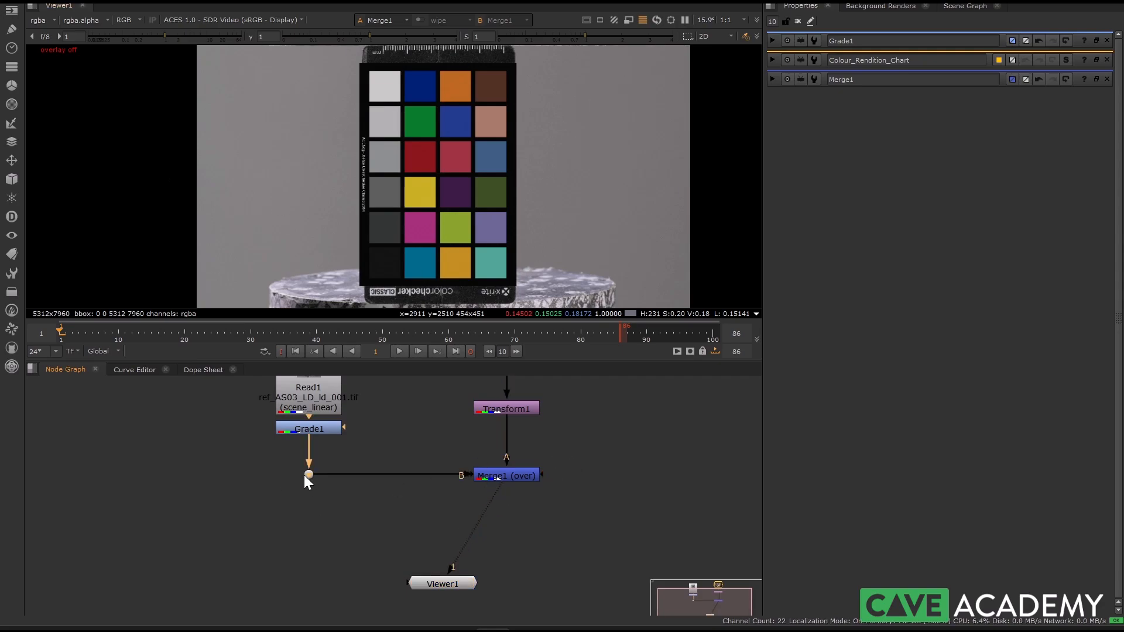
{"action": "key", "text": "1"}
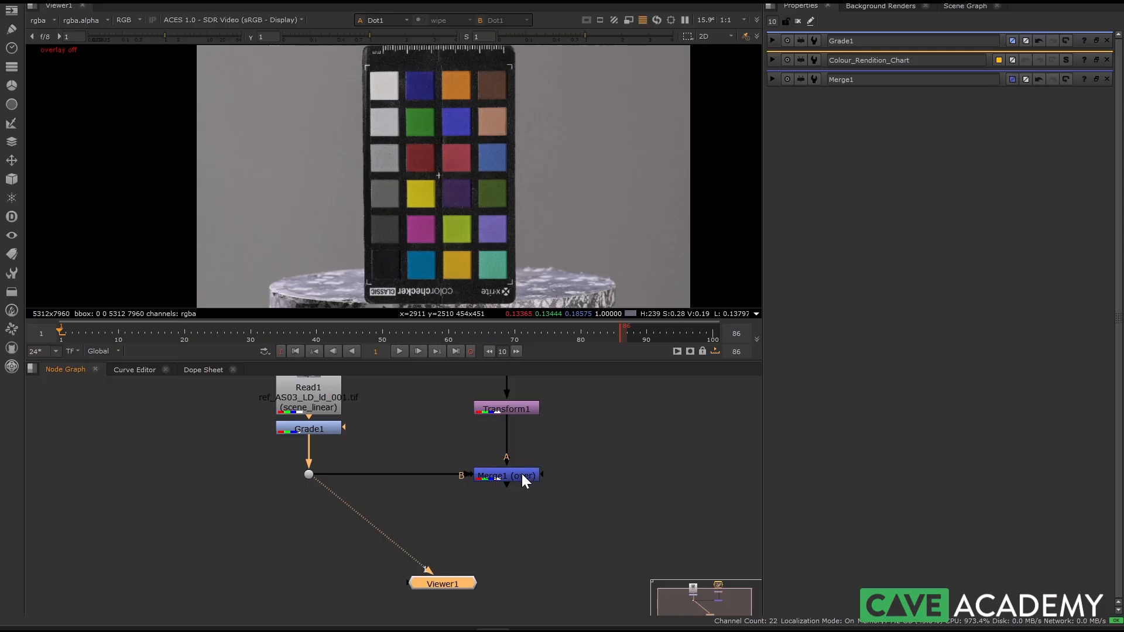
{"action": "left_click", "coordinate": [523, 475]}
{"action": "key", "text": "2"}
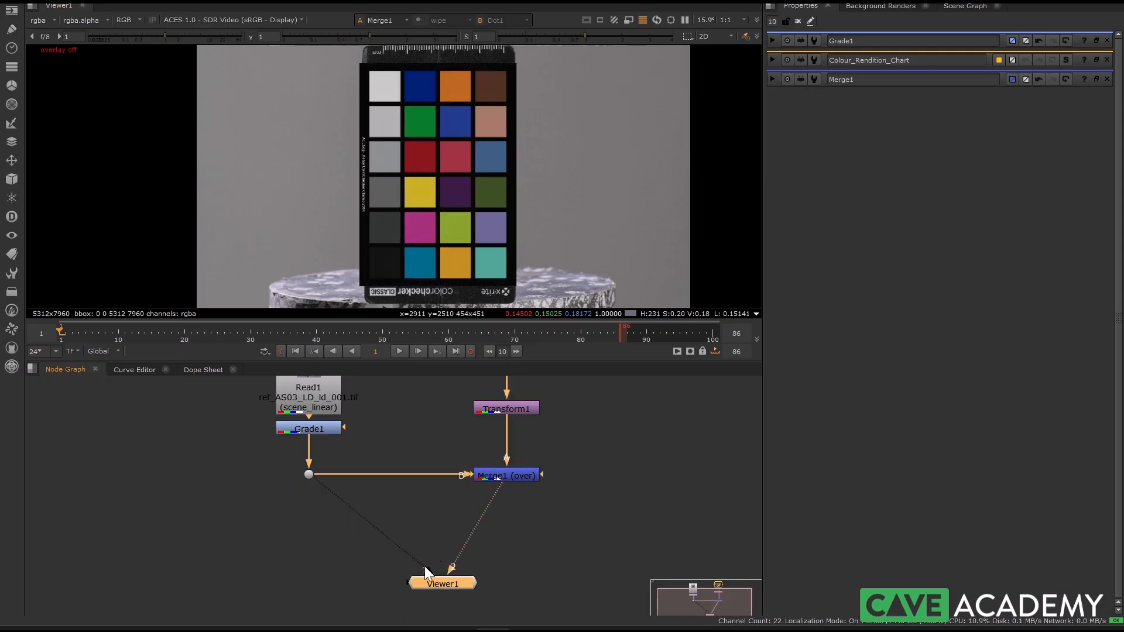
{"action": "left_click_drag", "start_coordinate": [451, 577], "coordinate": [438, 574]}
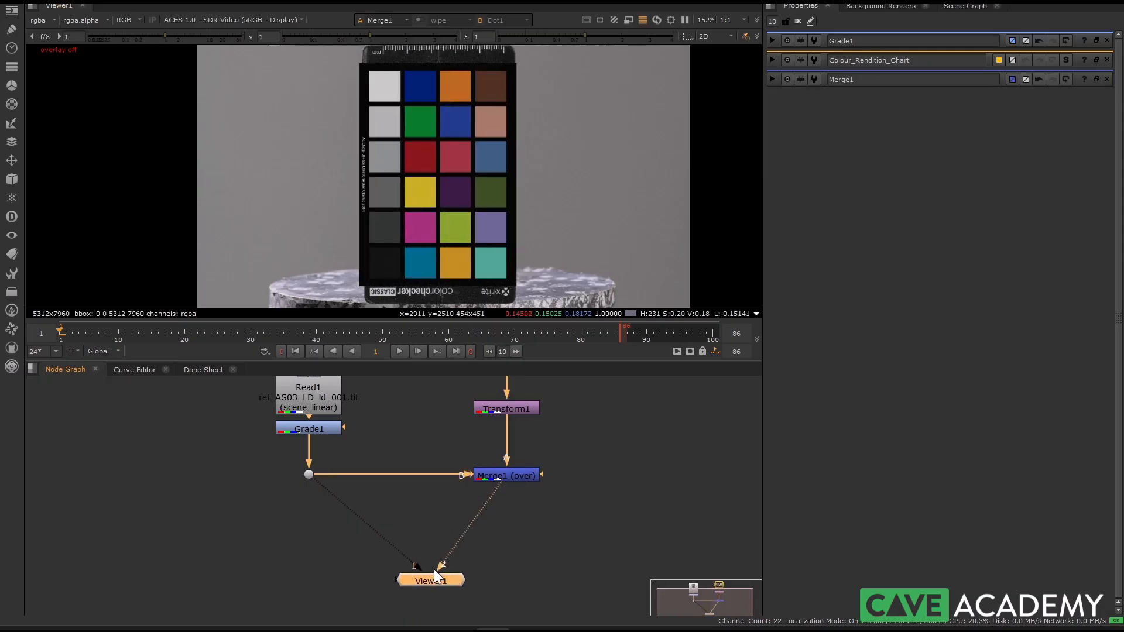
Step: Enable the viewer wipe between Merge1 and Dot1, restore the overlays and position the wipe handle over the grey patch column
{"action": "left_click", "coordinate": [419, 19]}
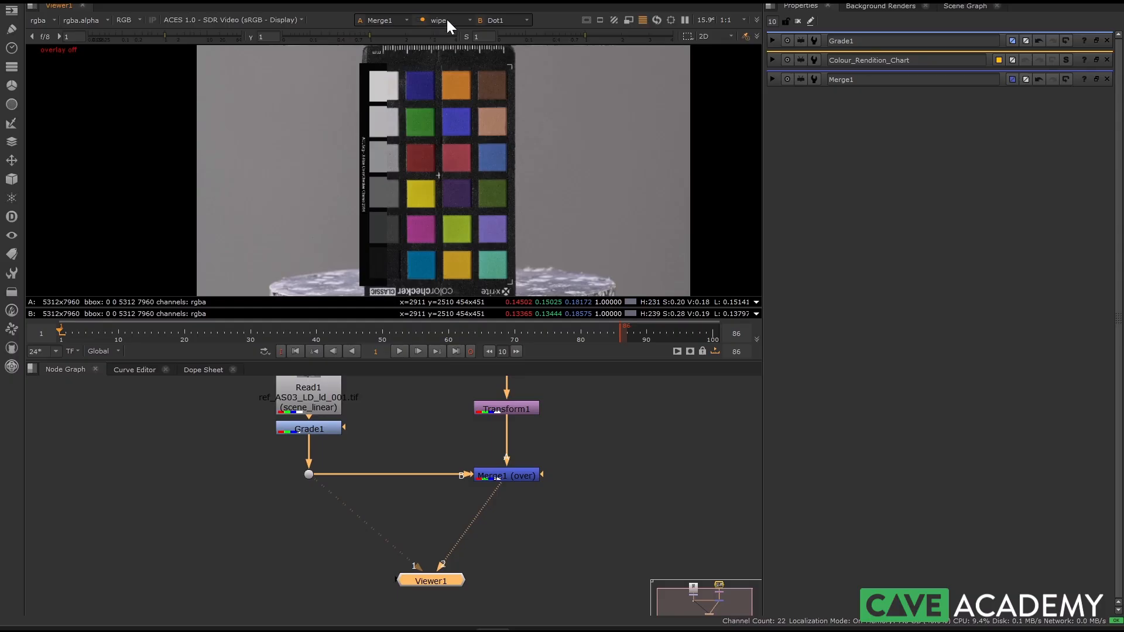
{"action": "middle_click_drag", "start_coordinate": [422, 175], "coordinate": [419, 191]}
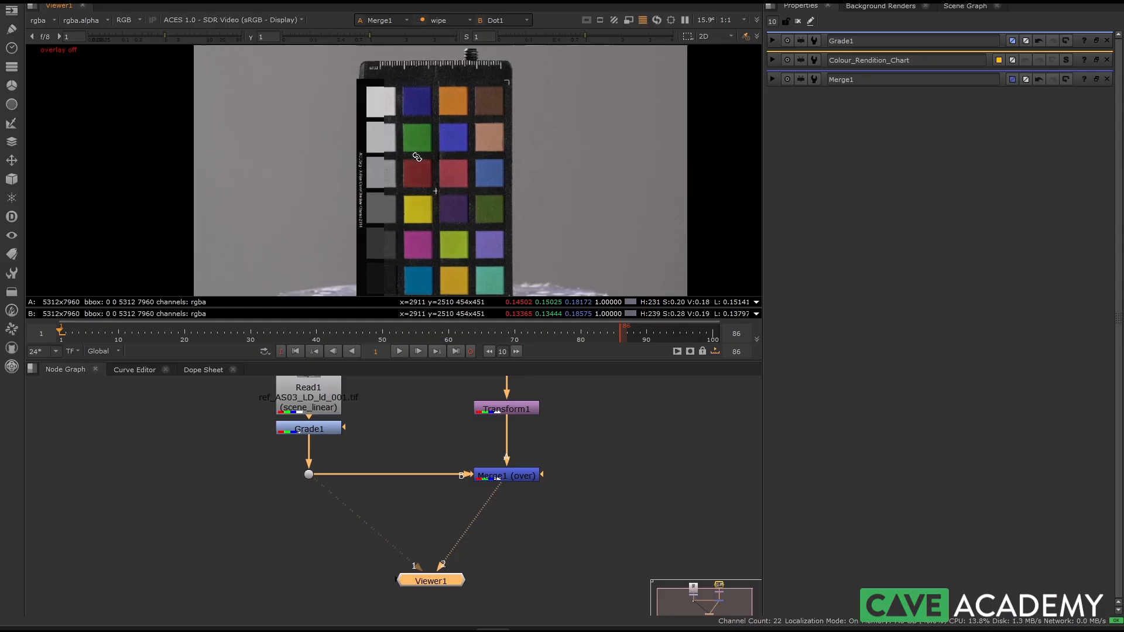
{"action": "middle_click_drag", "start_coordinate": [381, 227], "coordinate": [375, 185]}
{"action": "scroll", "coordinate": [371, 190], "scroll_direction": "down", "scroll_amount": 1}
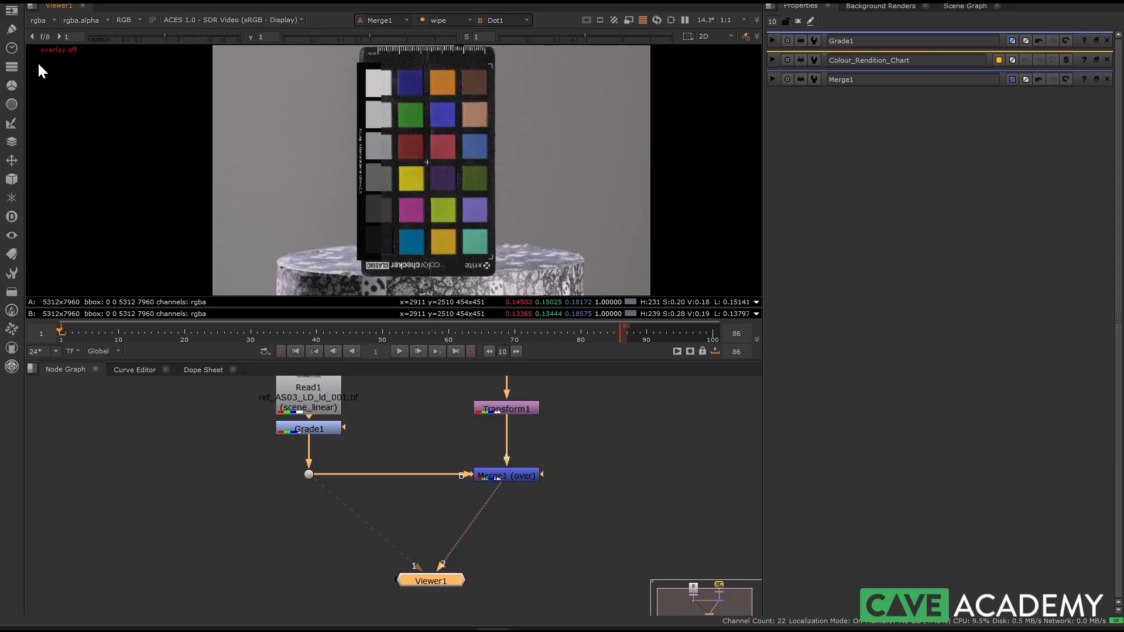
{"action": "key", "text": "o"}
{"action": "scroll", "coordinate": [436, 185], "scroll_direction": "up", "scroll_amount": 5}
{"action": "mouse_move", "coordinate": [402, 107]}
{"action": "left_mouse_down"}
{"action": "mouse_move", "coordinate": [471, 99]}
{"action": "mouse_move", "coordinate": [396, 104]}
{"action": "left_mouse_up"}
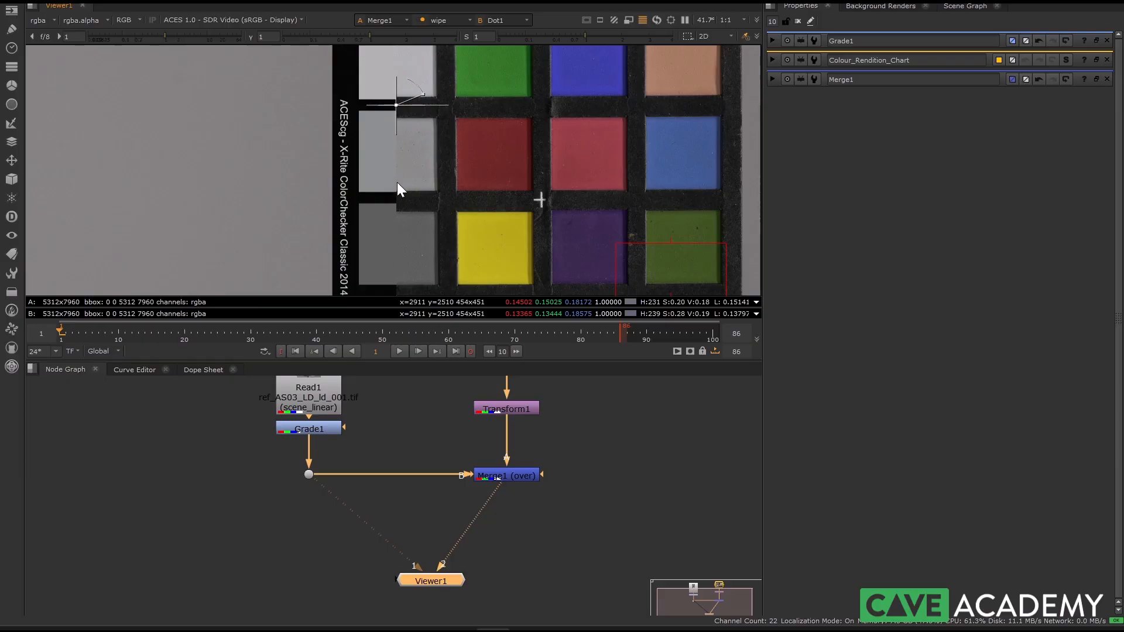
Step: Sample the grey patch beside the yellow one across the wipe, using a region of about 193 × 193 pixels
{"action": "scroll", "coordinate": [406, 181], "scroll_direction": "up", "scroll_amount": 5}
{"action": "scroll", "coordinate": [448, 178], "scroll_direction": "down", "scroll_amount": 4}
{"action": "middle_click_drag", "start_coordinate": [410, 252], "coordinate": [387, 118]}
{"action": "scroll", "coordinate": [405, 154], "scroll_direction": "up", "scroll_amount": 2}
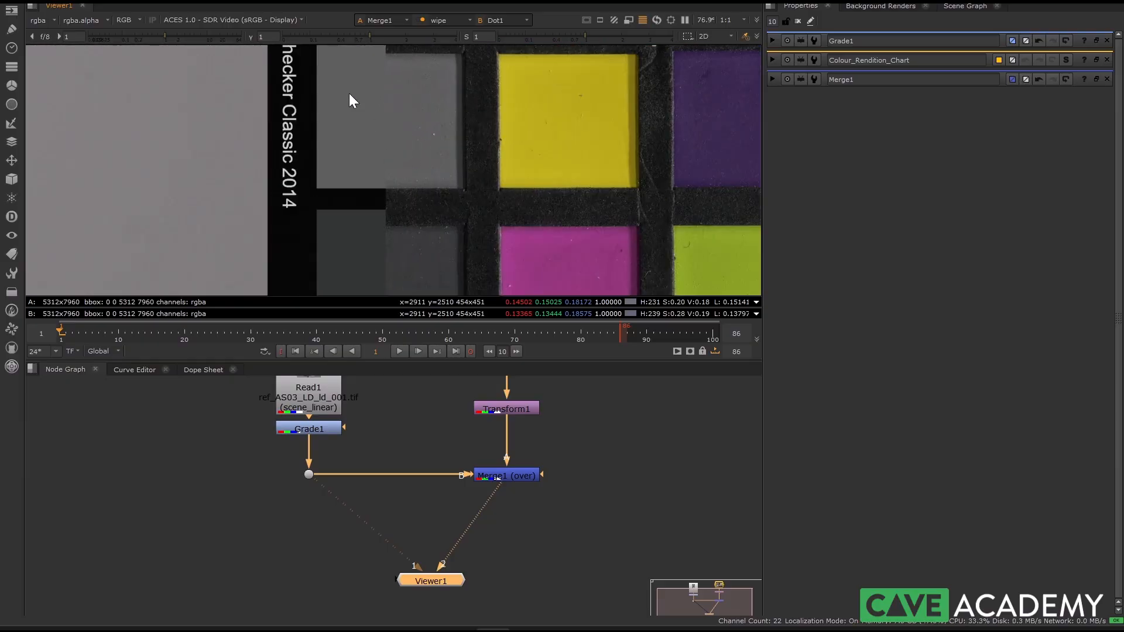
{"action": "left_click_drag", "start_coordinate": [388, 123], "coordinate": [433, 167], "text": "ctrl+shift"}
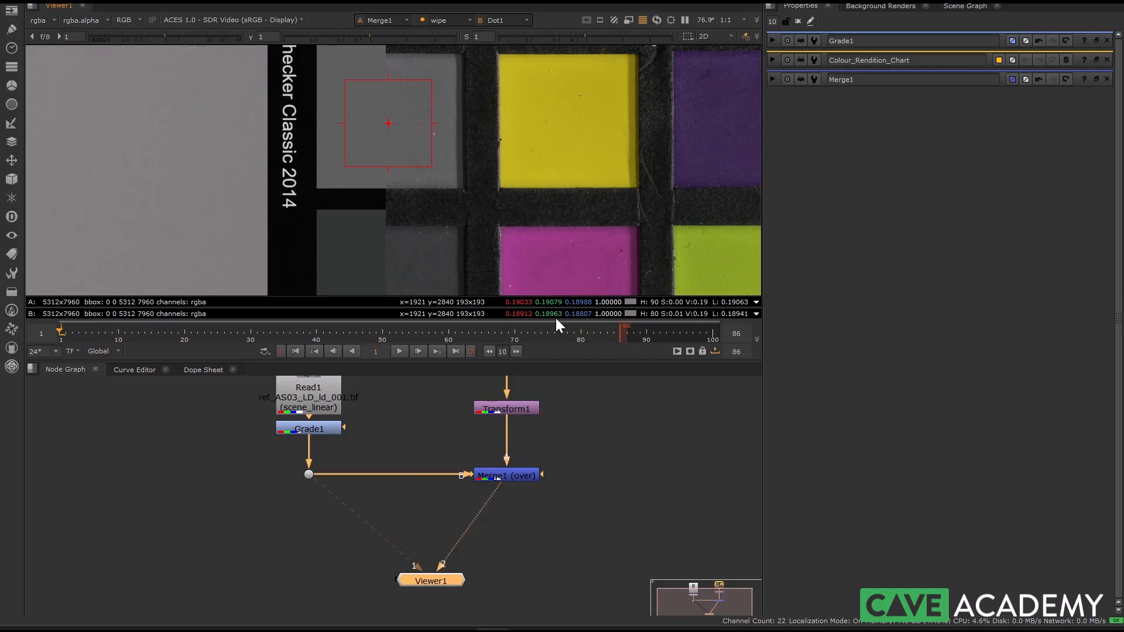
Step: Sample the black patch beside the cyan one across the wipe, using a region of about 186 × 176 pixels
{"action": "scroll", "coordinate": [468, 174], "scroll_direction": "down", "scroll_amount": 3}
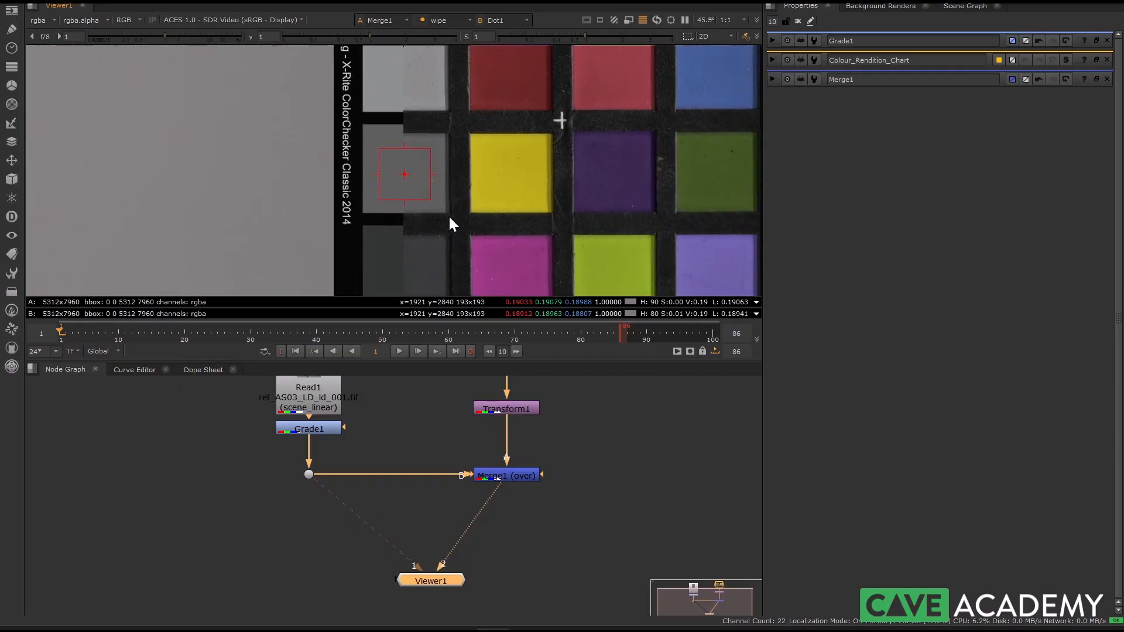
{"action": "scroll", "coordinate": [438, 203], "scroll_direction": "down", "scroll_amount": 4}
{"action": "middle_click_drag", "start_coordinate": [440, 269], "coordinate": [462, 148]}
{"action": "scroll", "coordinate": [463, 199], "scroll_direction": "up", "scroll_amount": 5}
{"action": "middle_click_drag", "start_coordinate": [463, 199], "coordinate": [541, 207]}
{"action": "scroll", "coordinate": [478, 212], "scroll_direction": "up", "scroll_amount": 3}
{"action": "left_click_drag", "start_coordinate": [352, 164], "coordinate": [472, 277], "text": "ctrl+shift"}
{"action": "middle_click_drag", "start_coordinate": [471, 232], "coordinate": [431, 148]}
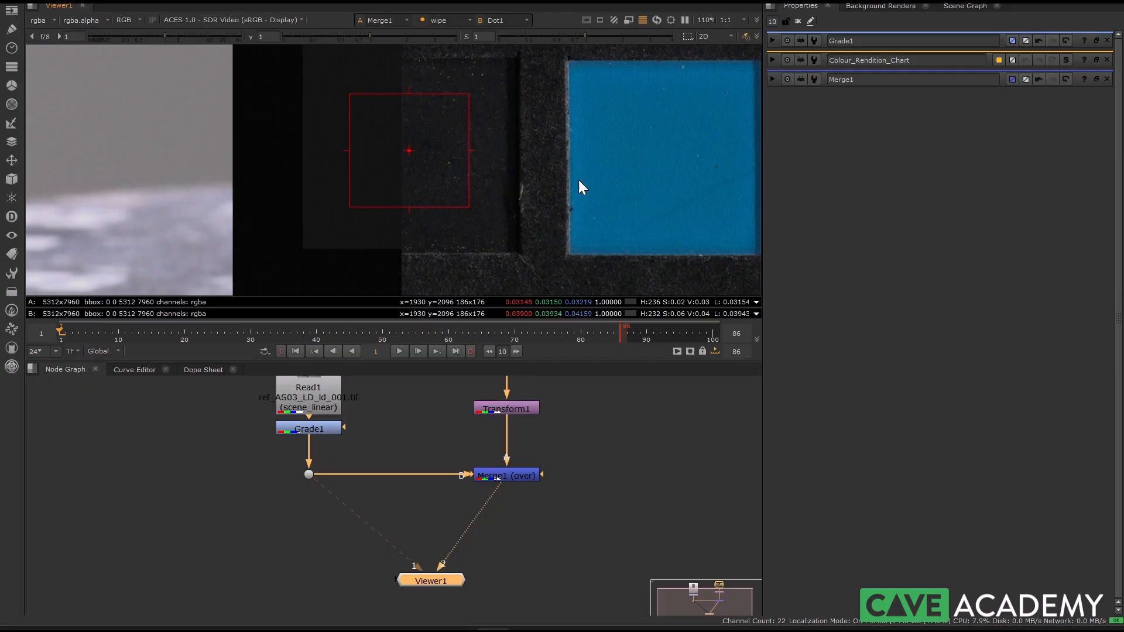
Step: Sample the white patch beside the dark blue one across the wipe, using a region of about 145 × 147 pixels
{"action": "scroll", "coordinate": [573, 233], "scroll_direction": "down", "scroll_amount": 8}
{"action": "scroll", "coordinate": [476, 165], "scroll_direction": "up", "scroll_amount": 9}
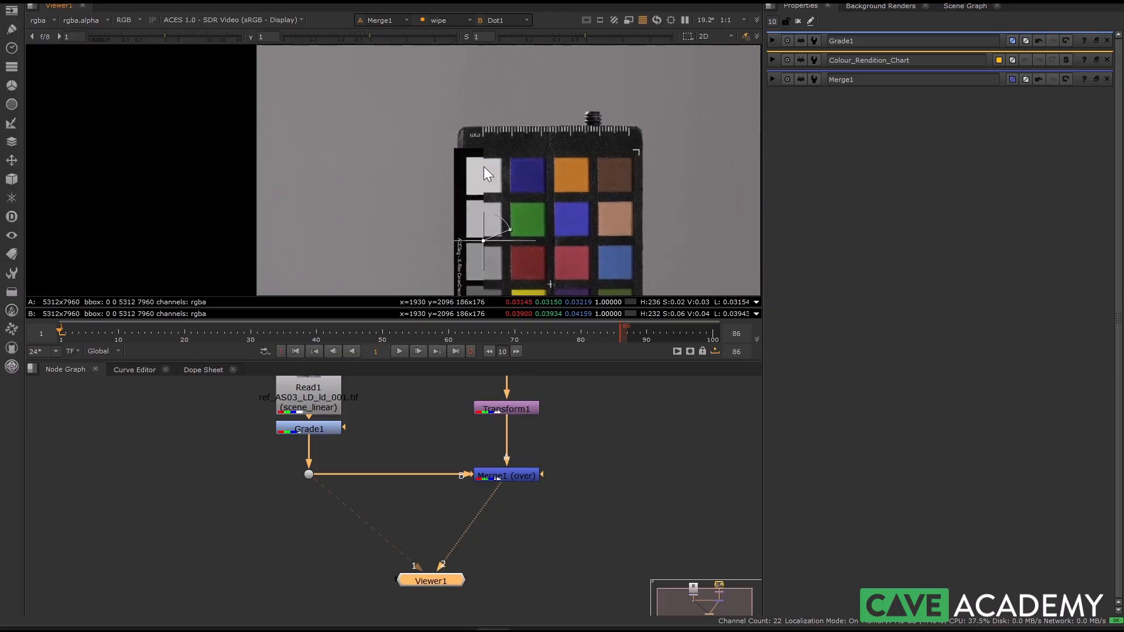
{"action": "left_click_drag", "start_coordinate": [408, 109], "coordinate": [519, 221], "text": "ctrl+shift"}
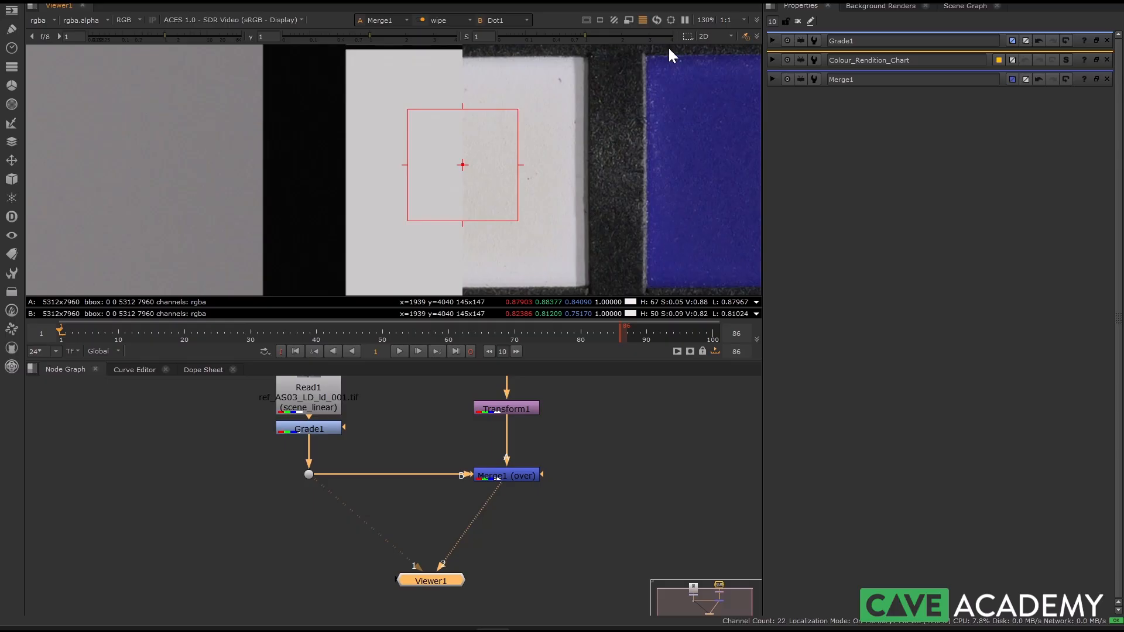
Step: Vary the viewer saturation and set it to 3.1 to exaggerate colour differences between the chart and the photographed patches
{"action": "left_click_drag", "start_coordinate": [604, 34], "coordinate": [644, 37]}
{"action": "scroll", "coordinate": [533, 203], "scroll_direction": "down", "scroll_amount": 8}
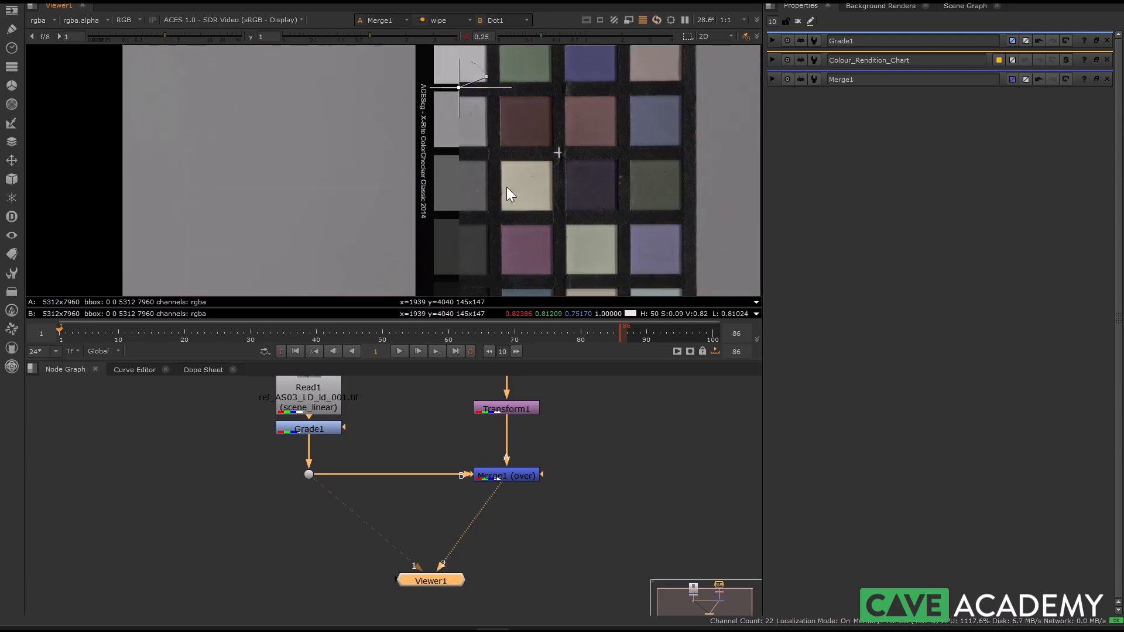
{"action": "middle_click_drag", "start_coordinate": [507, 187], "coordinate": [504, 213]}
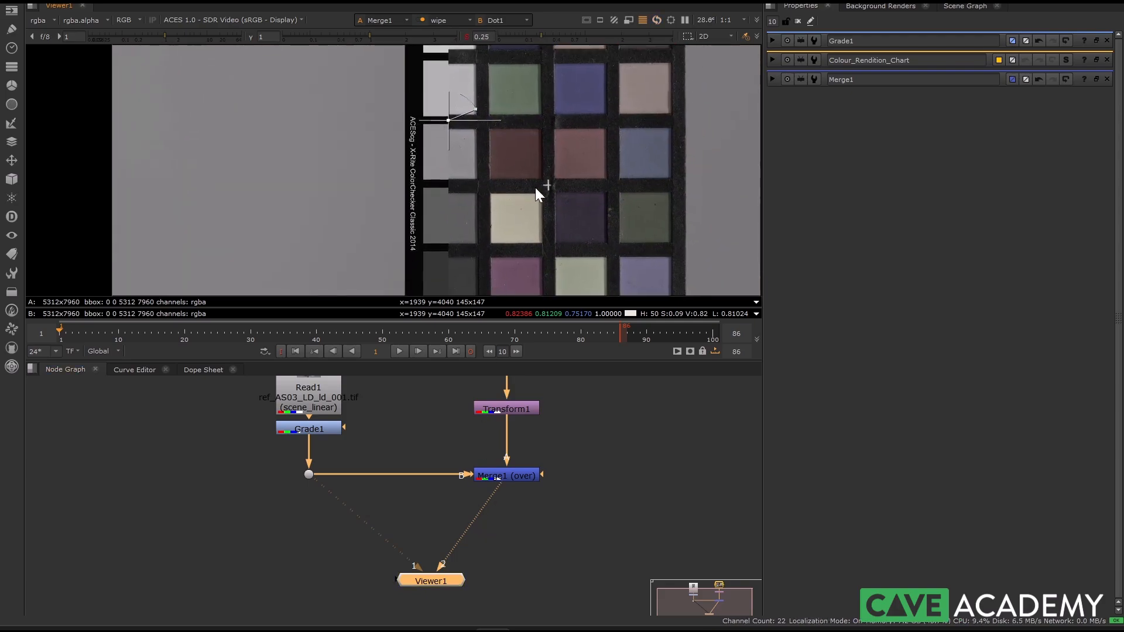
{"action": "scroll", "coordinate": [518, 176], "scroll_direction": "down", "scroll_amount": 2}
{"action": "left_click_drag", "start_coordinate": [541, 35], "coordinate": [652, 36]}
{"action": "scroll", "coordinate": [518, 186], "scroll_direction": "down", "scroll_amount": 3}
{"action": "scroll", "coordinate": [476, 161], "scroll_direction": "up", "scroll_amount": 8}
{"action": "scroll", "coordinate": [469, 163], "scroll_direction": "up", "scroll_amount": 2}
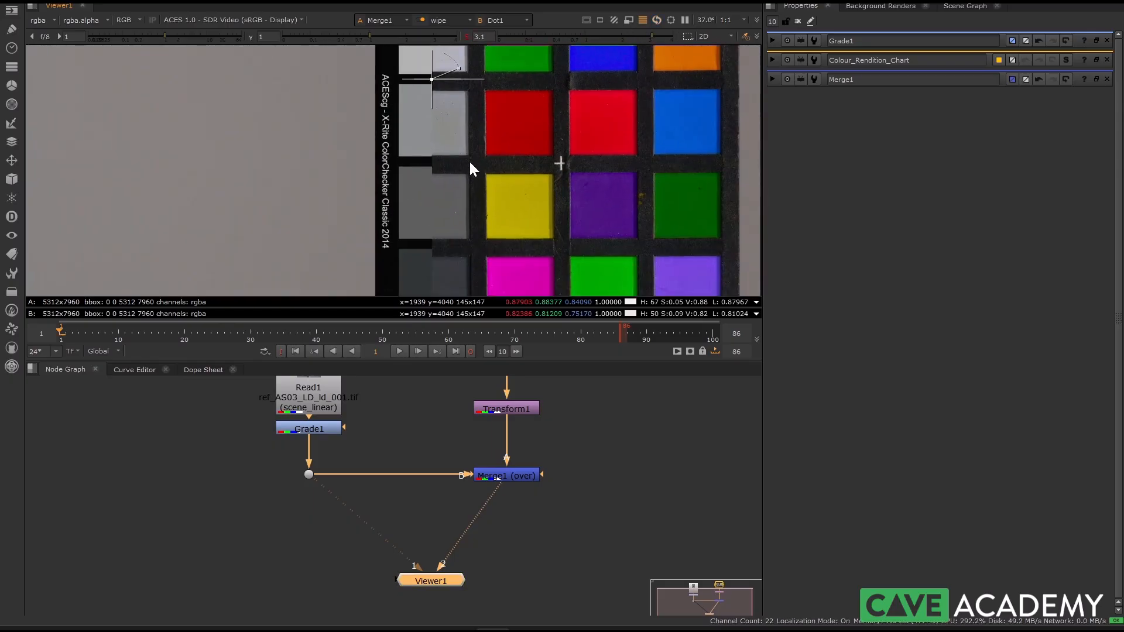
Step: Open Grade1's properties, then disable and re-enable the node to compare the light grey patch with and without the grade
{"action": "scroll", "coordinate": [500, 140], "scroll_direction": "up", "scroll_amount": 3}
{"action": "double_click", "coordinate": [309, 428]}
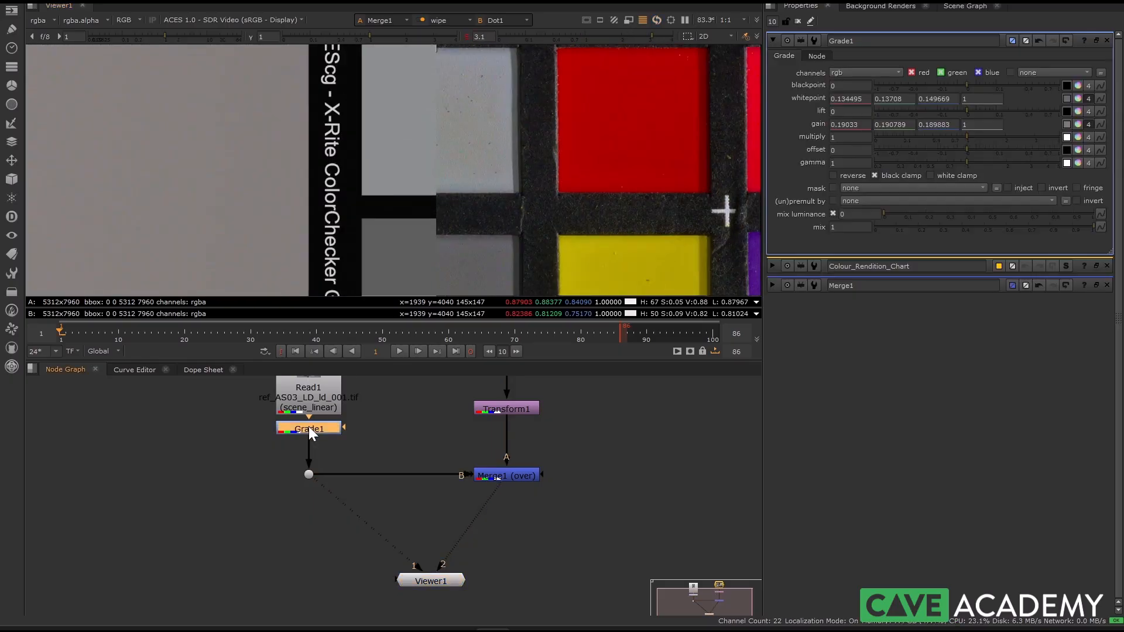
{"action": "key", "text": "d"}
{"action": "key", "text": "d"}
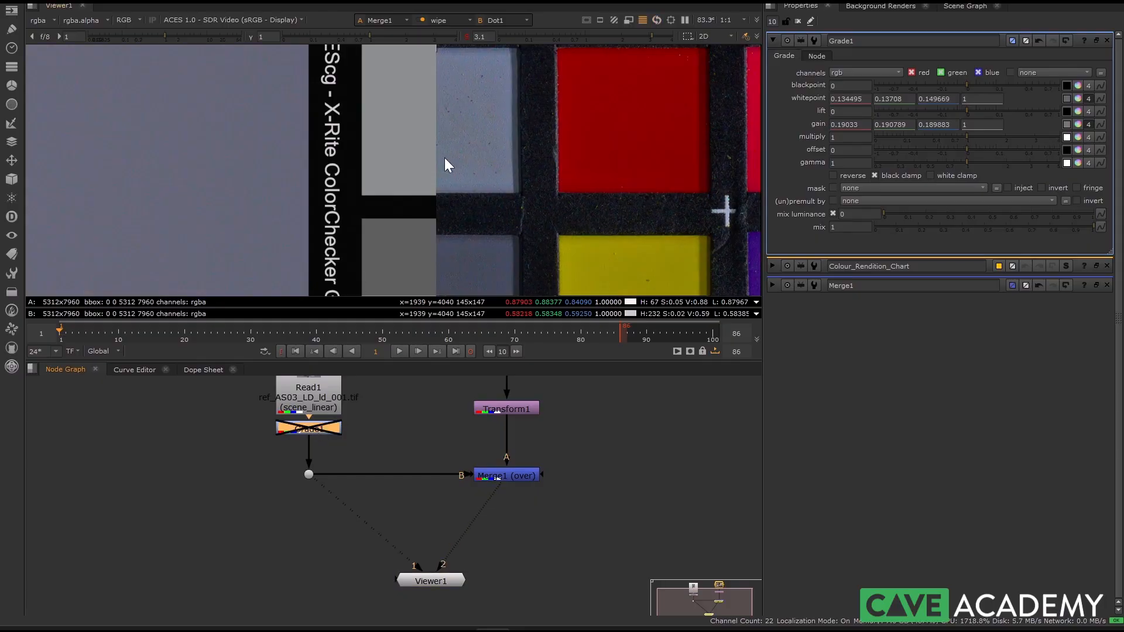
Step: Examine the full greyscale patch column across the wipe, from the white patch down to the black one, for remaining colour casts
{"action": "middle_click_drag", "start_coordinate": [439, 121], "coordinate": [435, 188]}
{"action": "scroll", "coordinate": [424, 146], "scroll_direction": "up", "scroll_amount": 2}
{"action": "scroll", "coordinate": [438, 187], "scroll_direction": "down", "scroll_amount": 3}
{"action": "middle_click_drag", "start_coordinate": [441, 97], "coordinate": [443, 264]}
{"action": "middle_click_drag", "start_coordinate": [436, 131], "coordinate": [437, 244]}
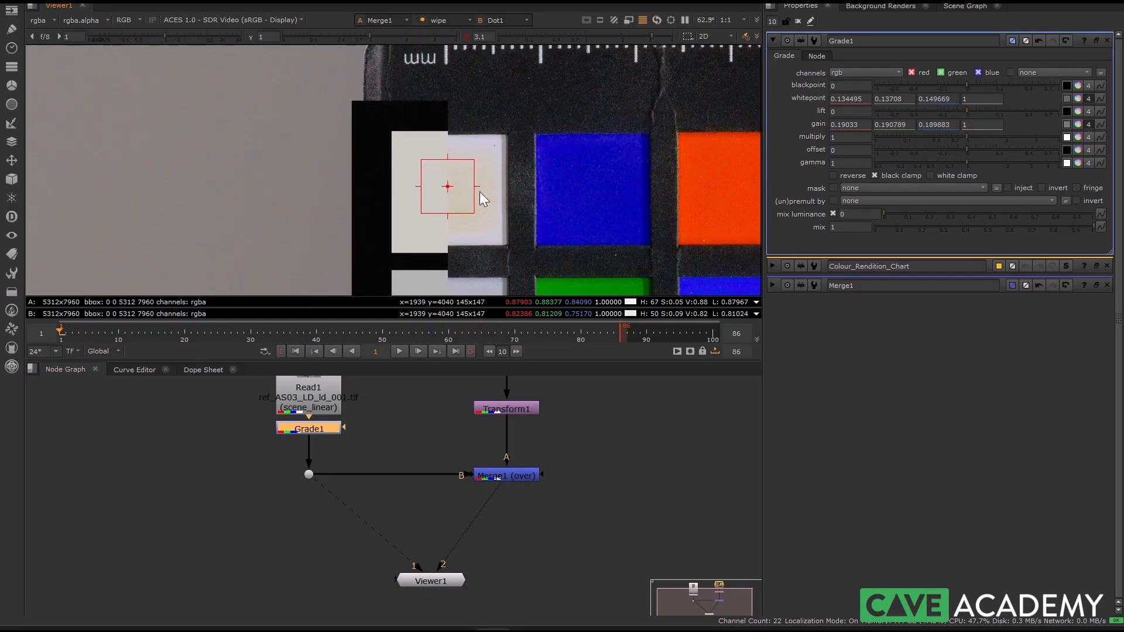
{"action": "scroll", "coordinate": [480, 191], "scroll_direction": "down", "scroll_amount": 3}
{"action": "middle_click_drag", "start_coordinate": [499, 171], "coordinate": [469, 96]}
{"action": "middle_click_drag", "start_coordinate": [469, 264], "coordinate": [448, 82]}
{"action": "middle_click_drag", "start_coordinate": [451, 284], "coordinate": [432, 108]}
{"action": "scroll", "coordinate": [381, 221], "scroll_direction": "down", "scroll_amount": 6}
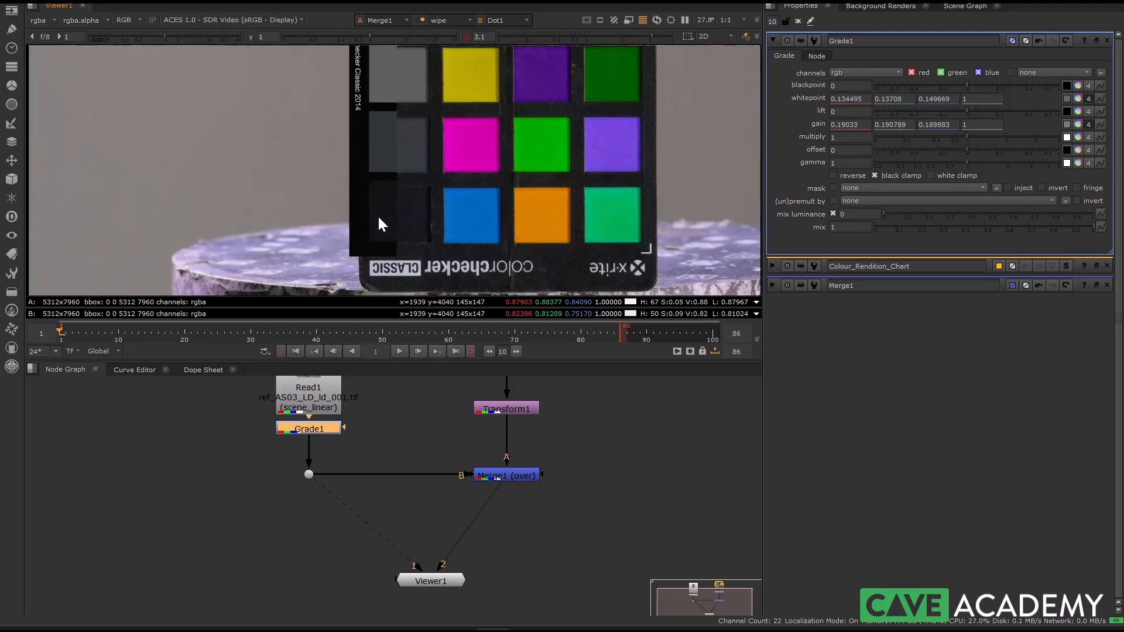